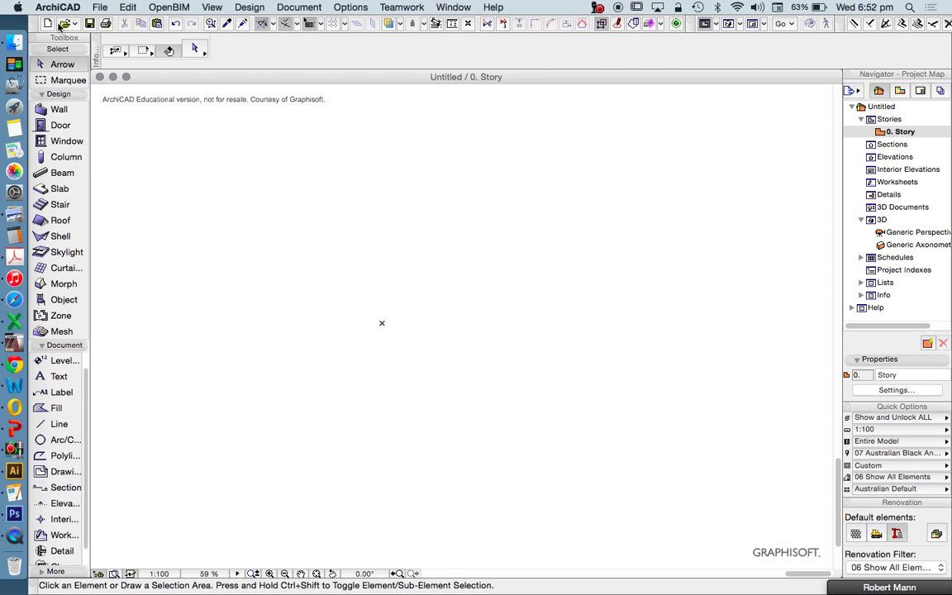
# Step: Select the Line tool and keep Solid Line as the default line type
pyautogui.click(57, 424)
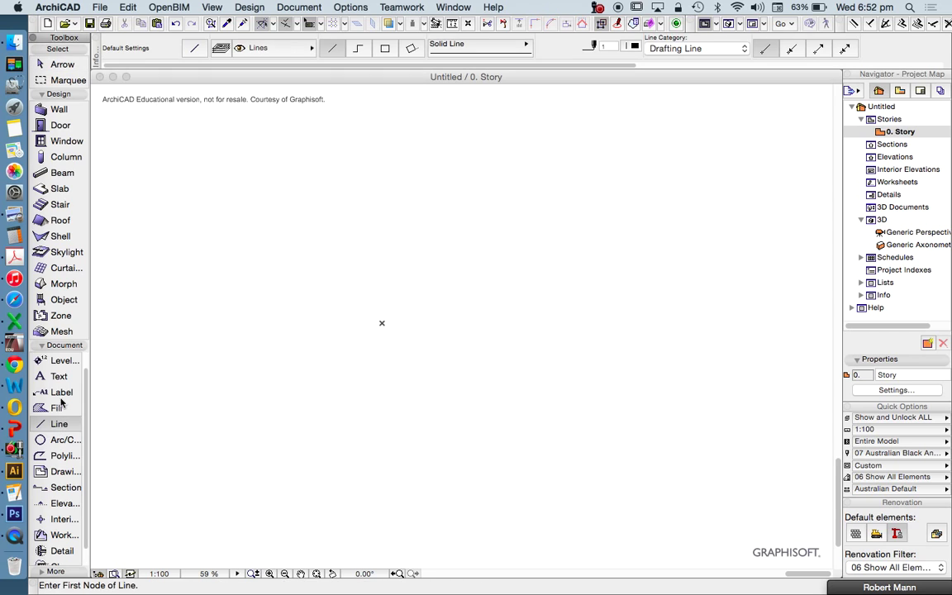
pyautogui.click(194, 51)
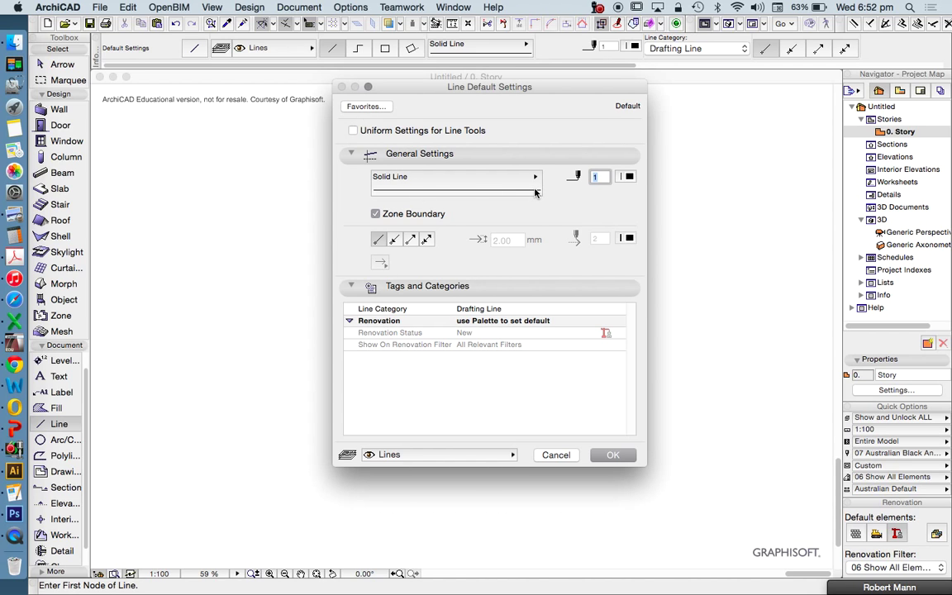
pyautogui.click(485, 184)
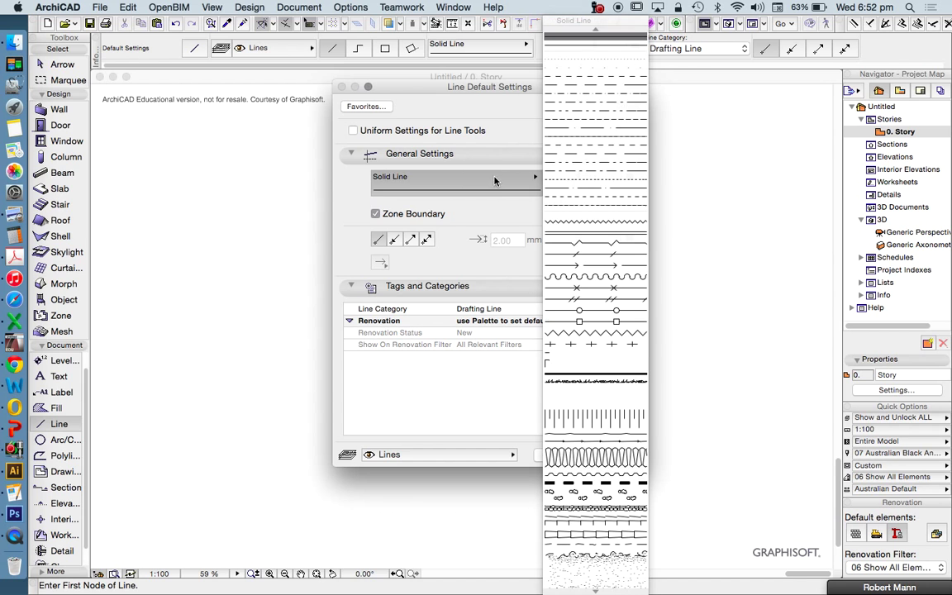
pyautogui.scroll(-5, 611, 455)
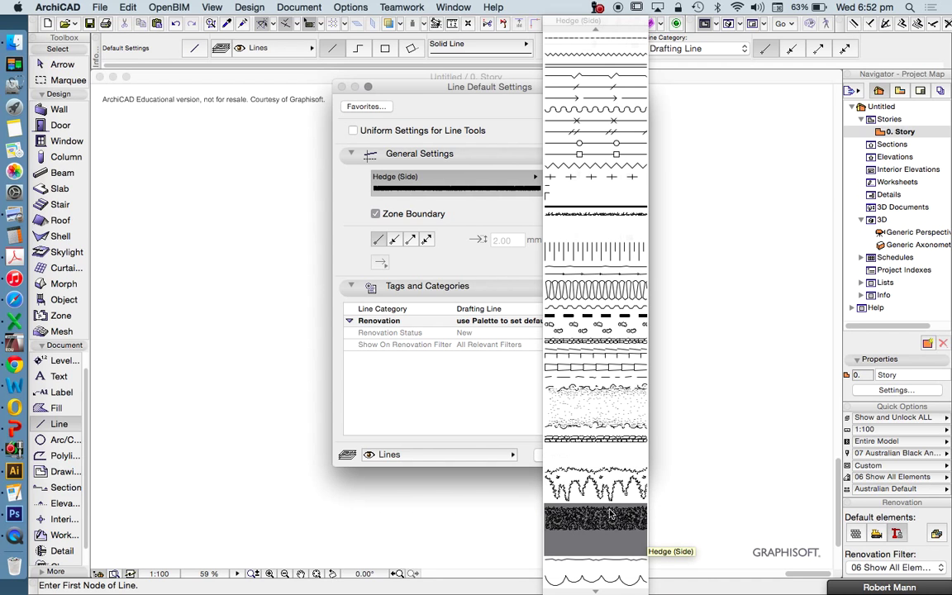
pyautogui.scroll(5, 611, 462)
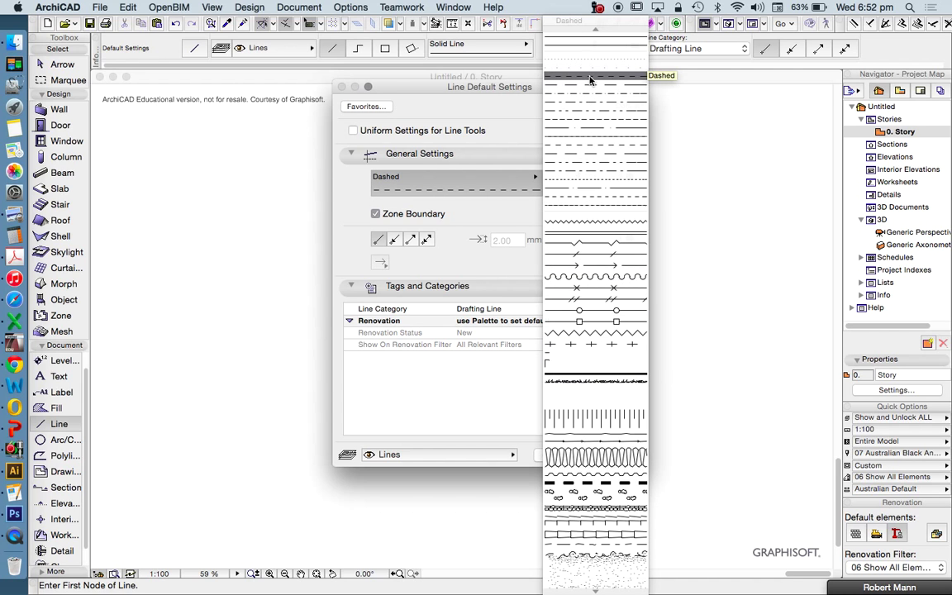
pyautogui.click(588, 41)
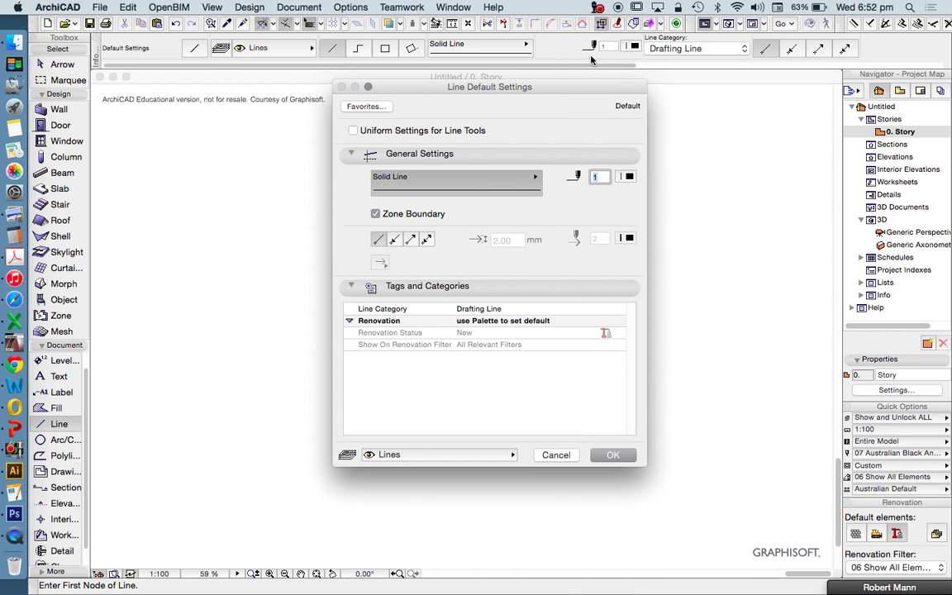
pyautogui.click(612, 454)
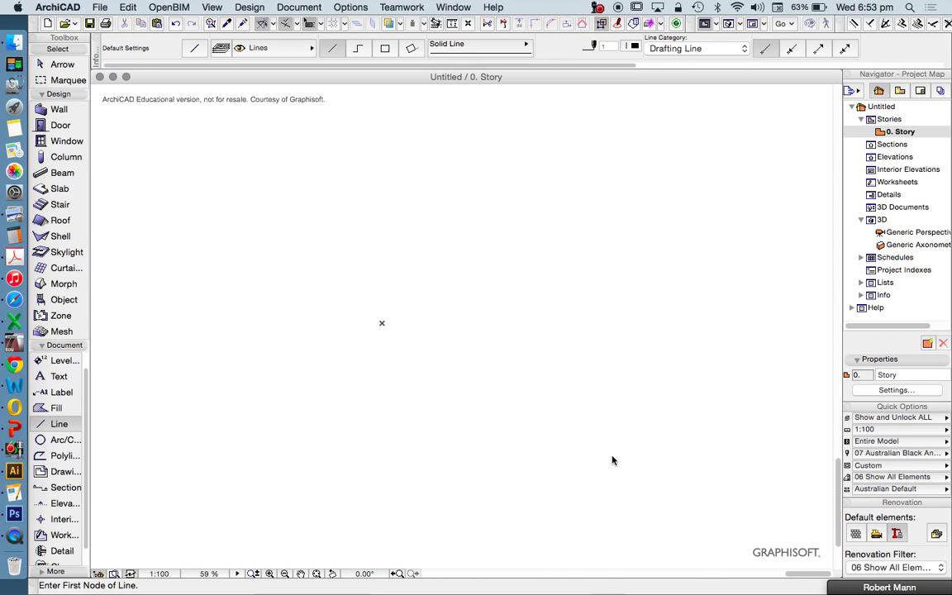
pyautogui.click(327, 301)
pyautogui.click(487, 302)
pyautogui.press('Escape')
pyautogui.click(442, 301)
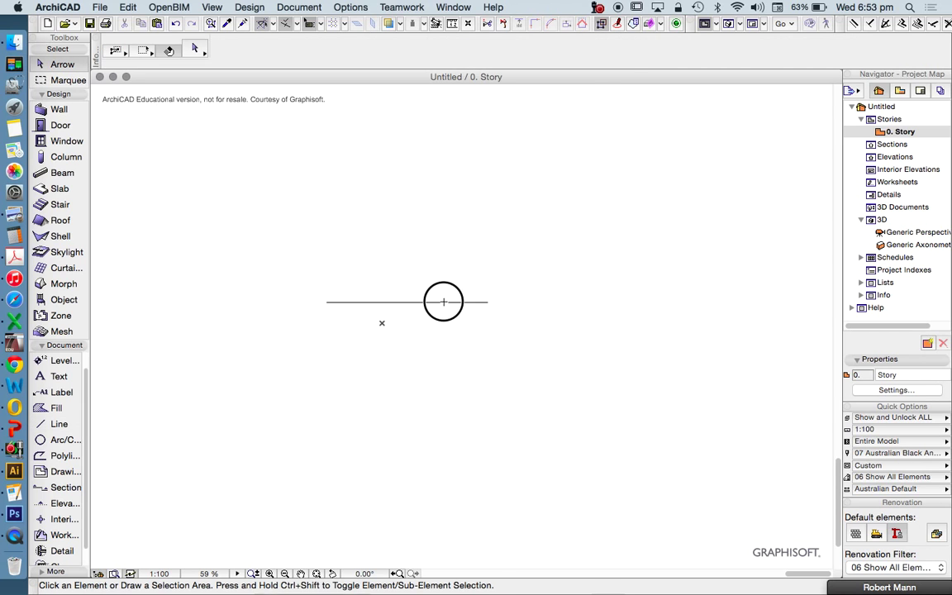
pyautogui.click(632, 46)
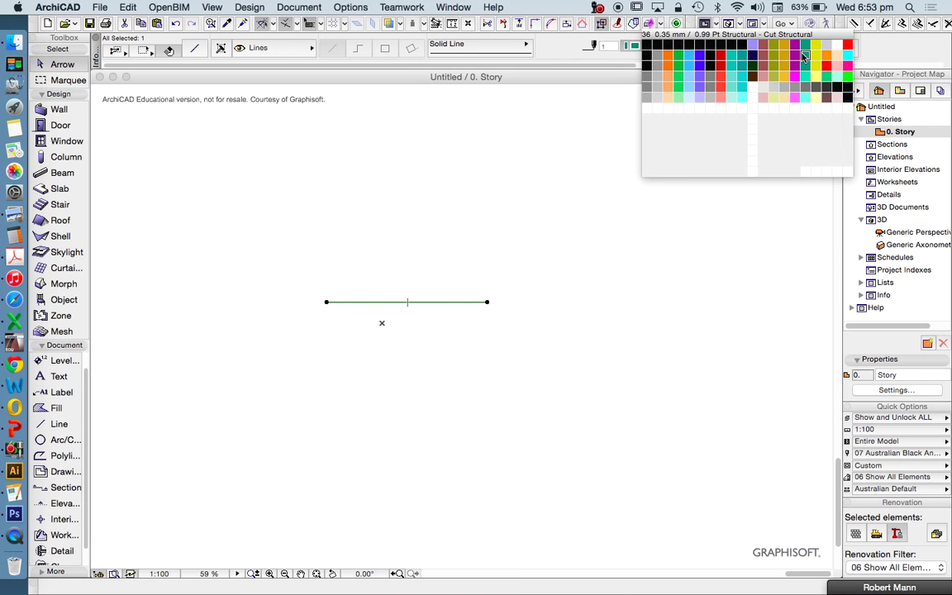
pyautogui.click(649, 66)
pyautogui.click(504, 44)
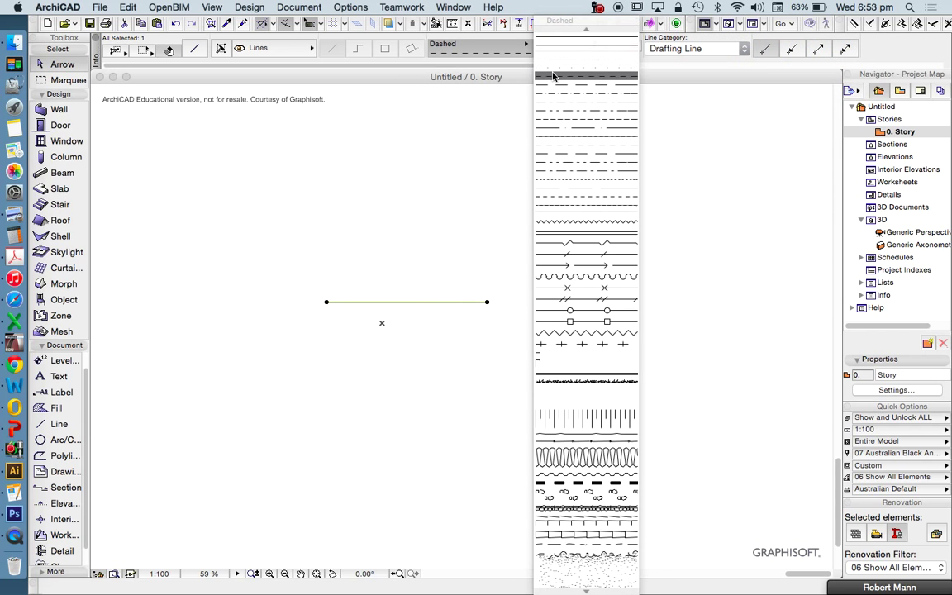
pyautogui.click(586, 74)
pyautogui.click(395, 312)
pyautogui.scroll(6, 395, 312)
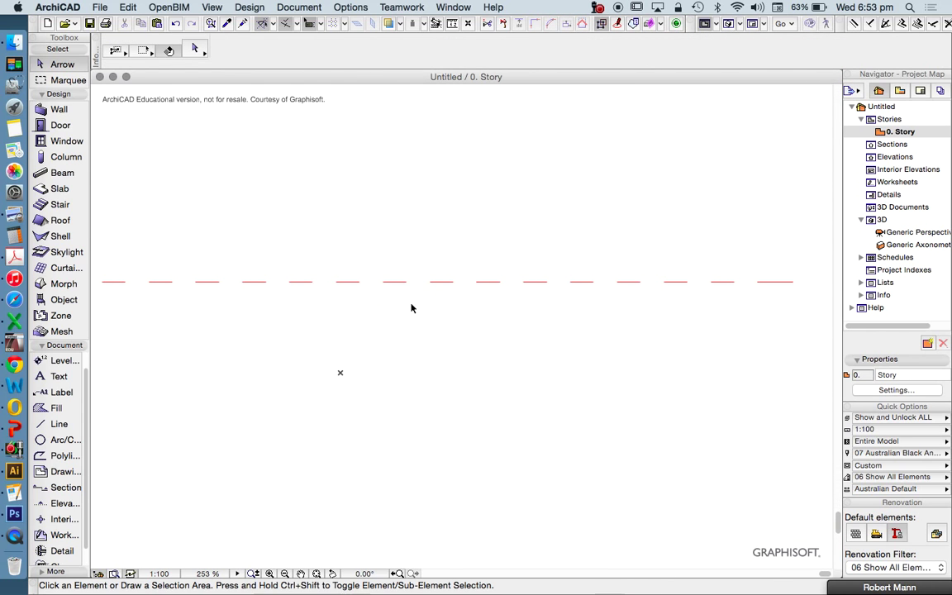
pyautogui.scroll(-2, 417, 309)
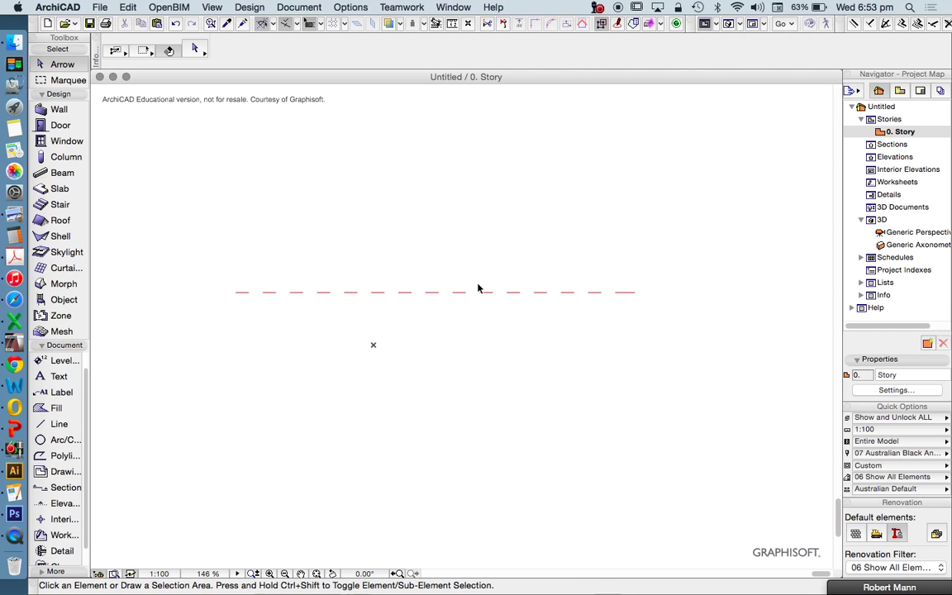
pyautogui.moveTo(204, 324); pyautogui.dragTo(423, 256)
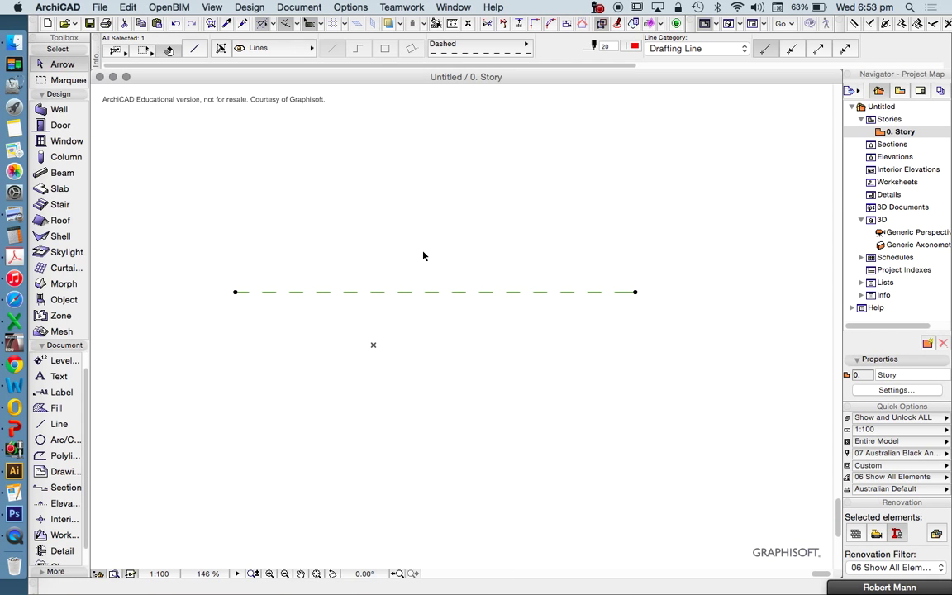
pyautogui.press('Delete')
# Step: With the Line tool, zoom in and place the first line's starting node on the plan
pyautogui.click(51, 423)
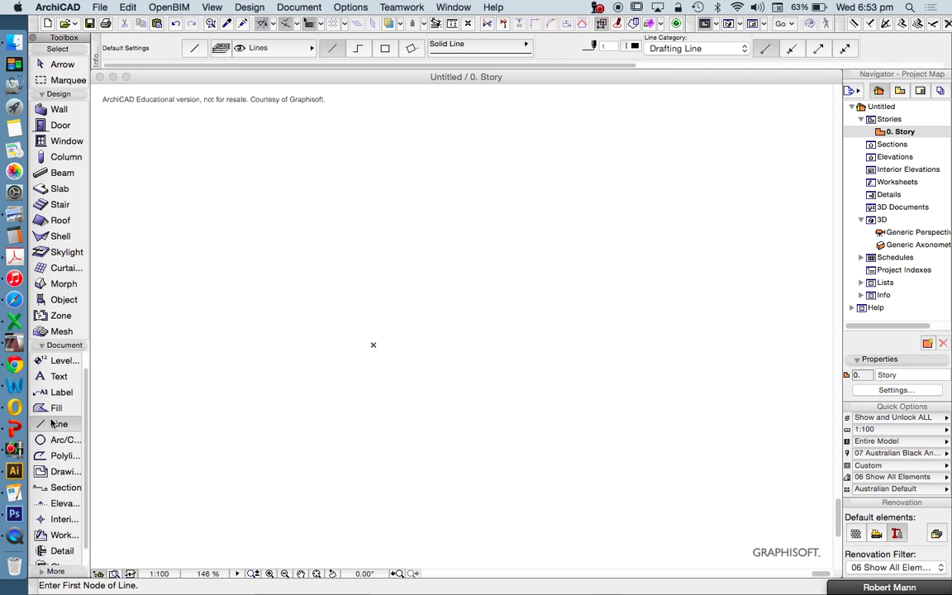
pyautogui.scroll(-2, 319, 315)
pyautogui.scroll(1, 429, 336)
pyautogui.scroll(3, 305, 310)
pyautogui.click(359, 323)
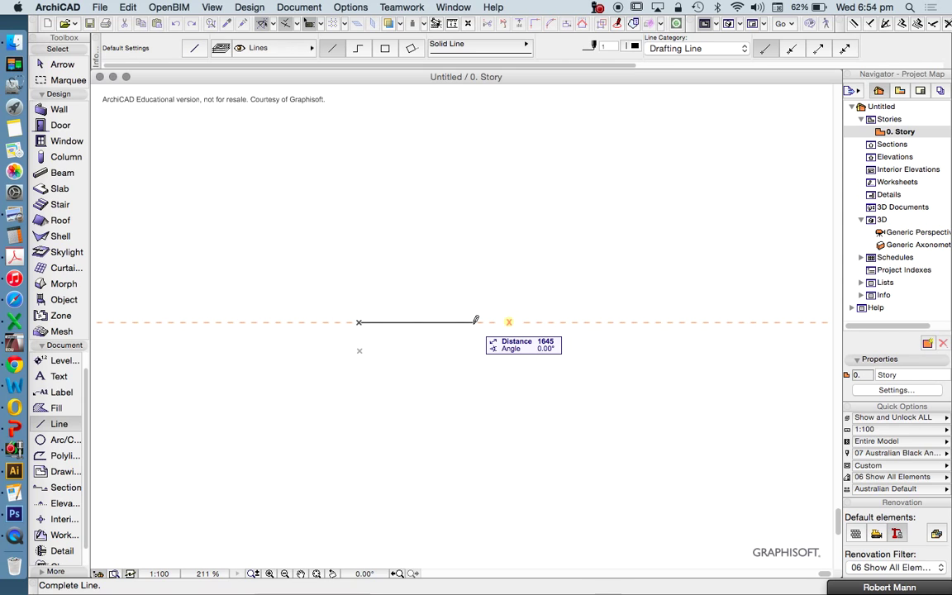
pyautogui.click(310, 24)
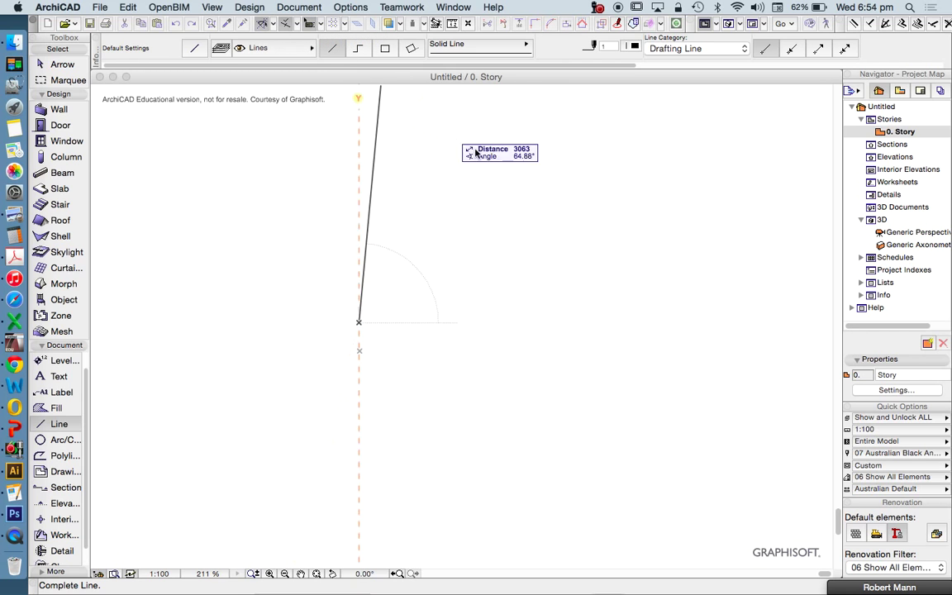
pyautogui.click(308, 24)
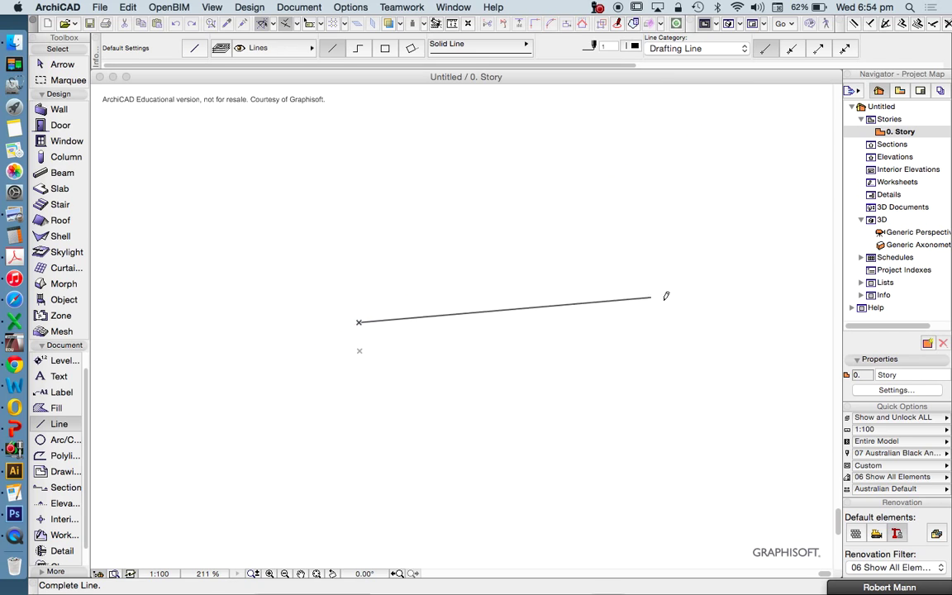
pyautogui.click(310, 25)
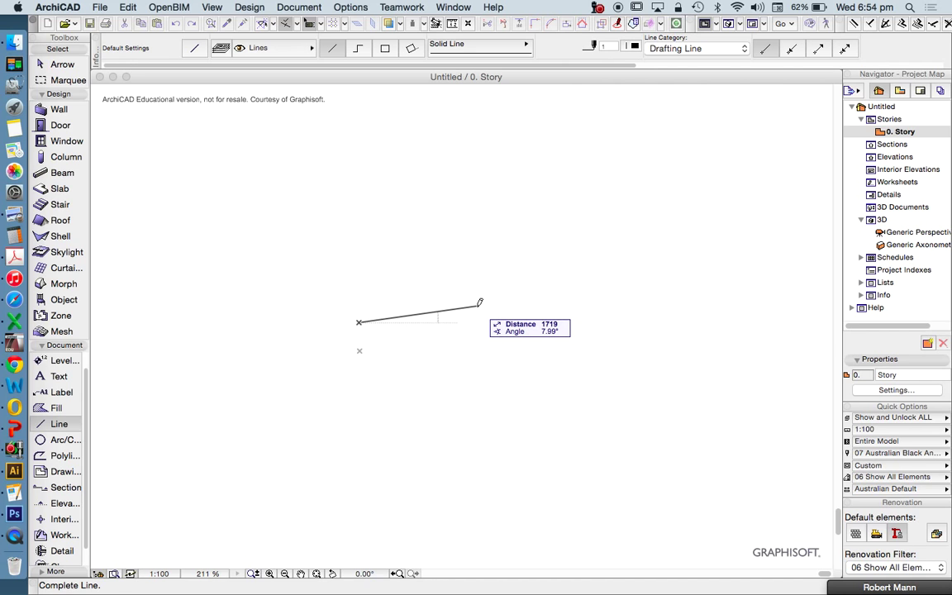
pyautogui.scroll(3, 442, 314)
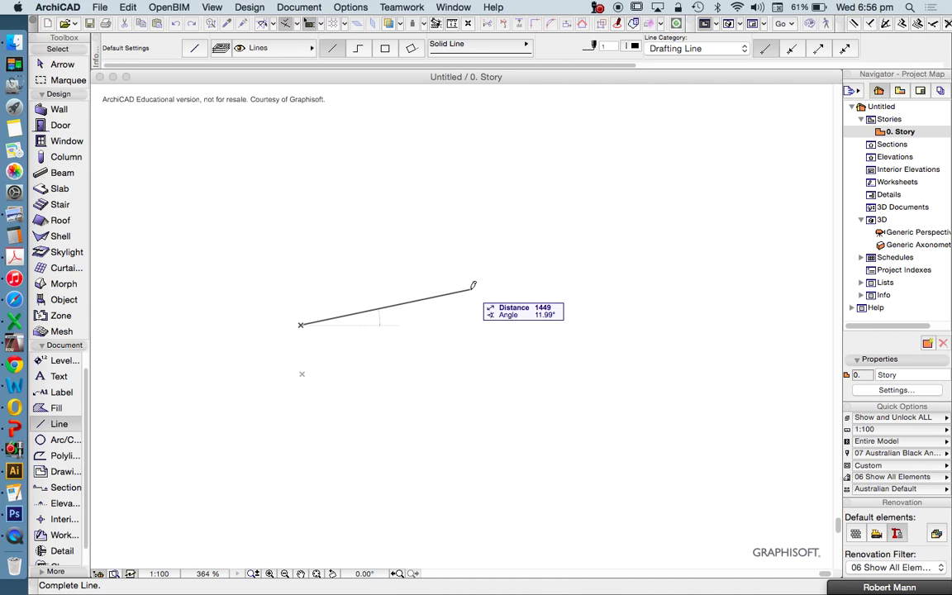
pyautogui.press('shift')
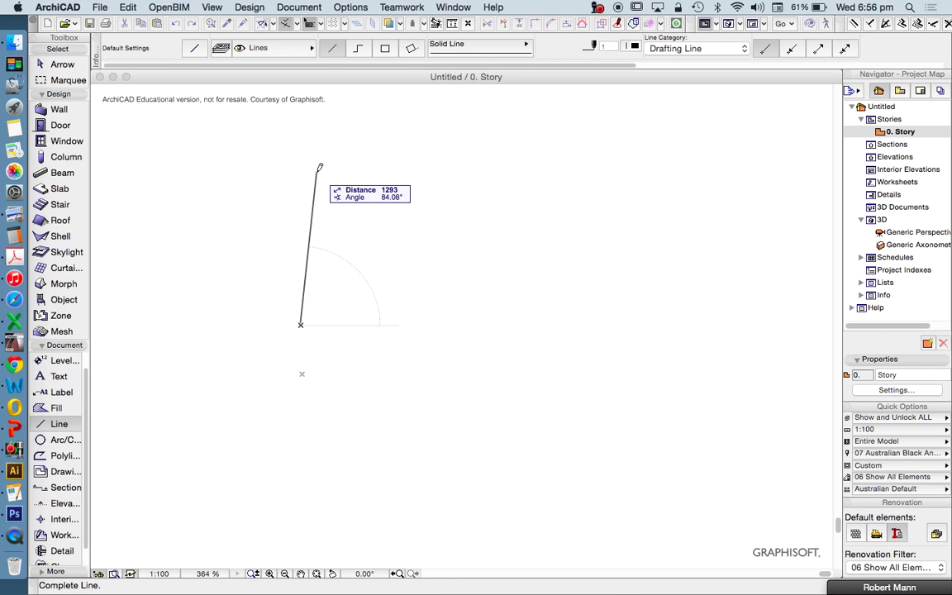
pyautogui.press('shift')
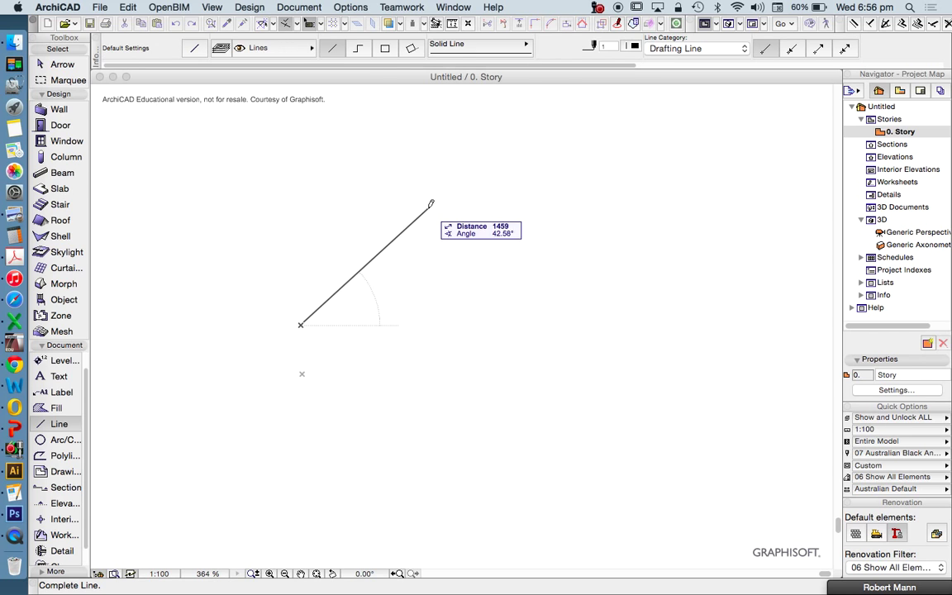
pyautogui.click(264, 24)
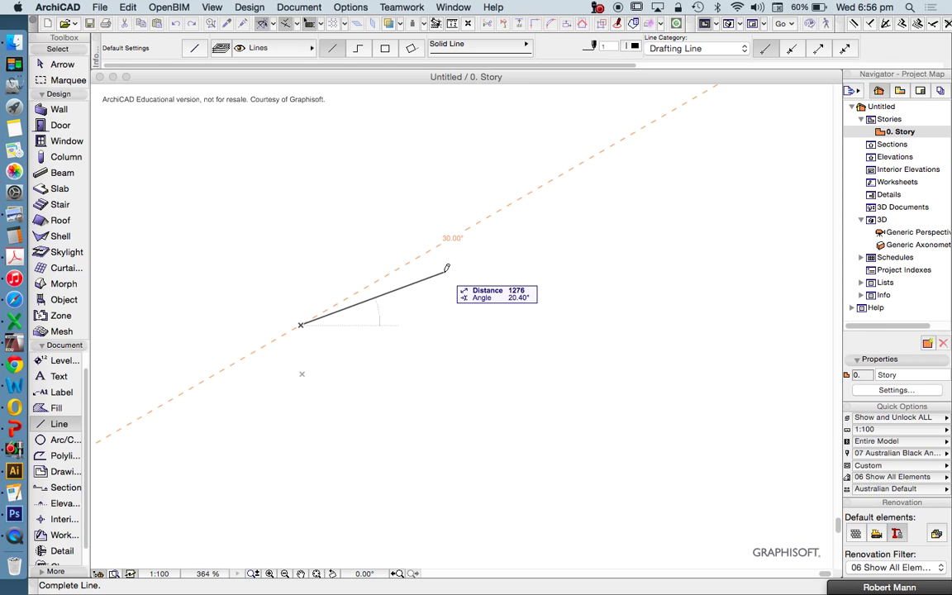
pyautogui.click(262, 26)
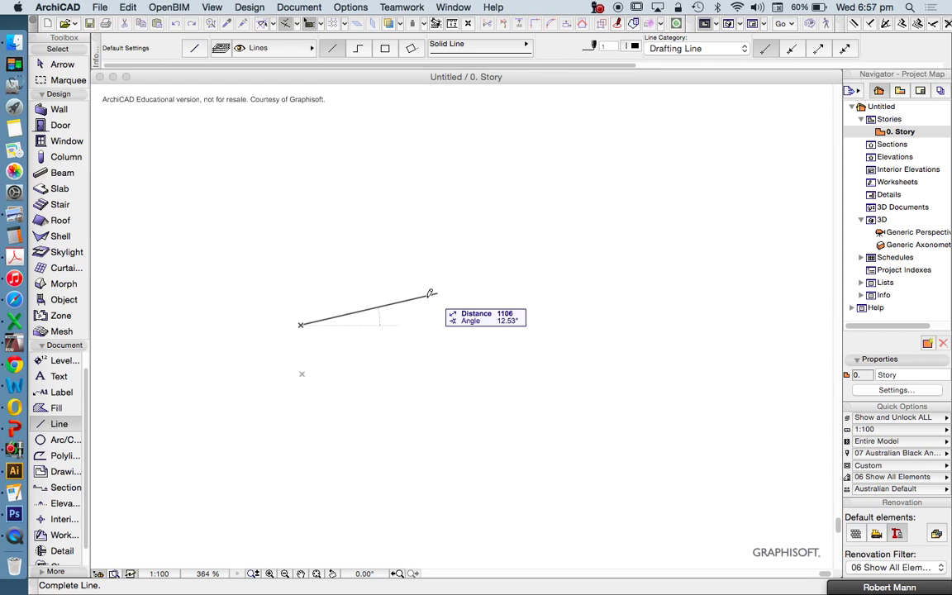
pyautogui.scroll(1, 350, 314)
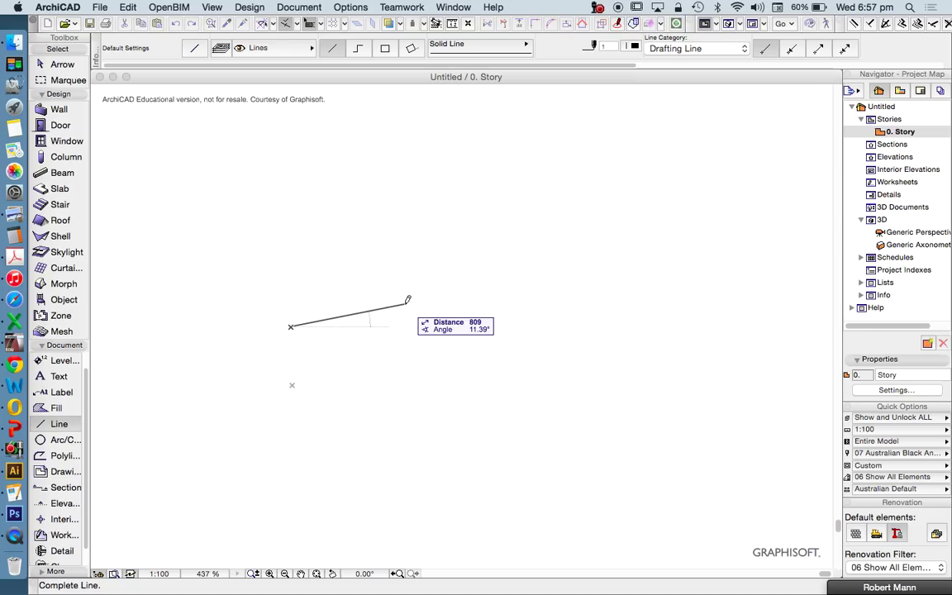
pyautogui.press('shift')
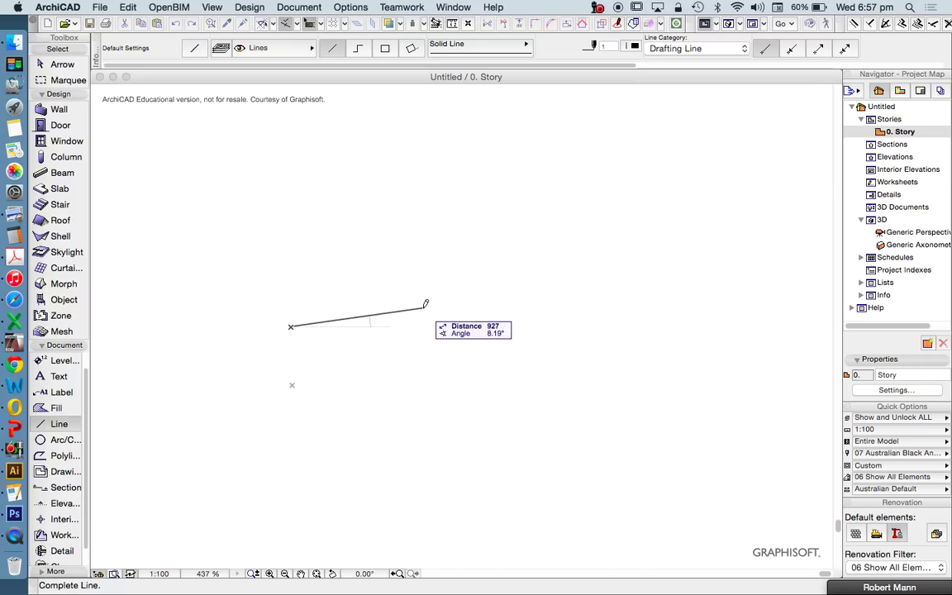
# Step: Finish the horizontal first line at exactly 1000 long
pyautogui.press('Tab')
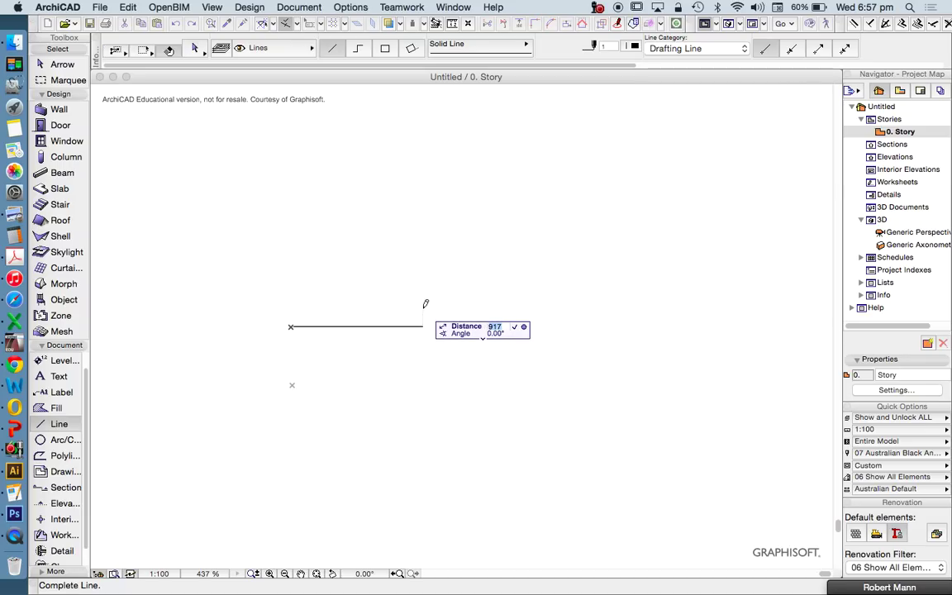
pyautogui.write('1000')
pyautogui.press('Return')
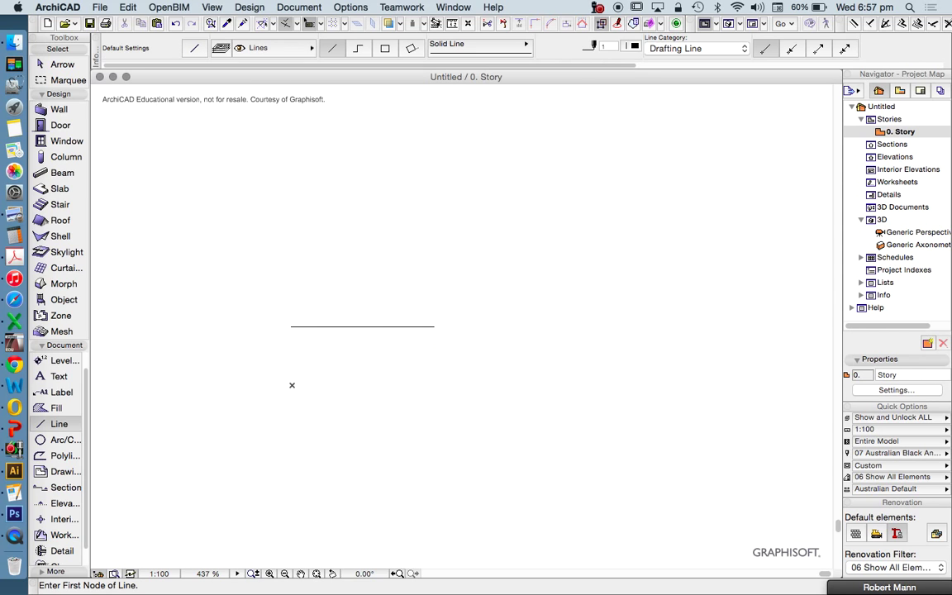
pyautogui.scroll(1, 291, 384)
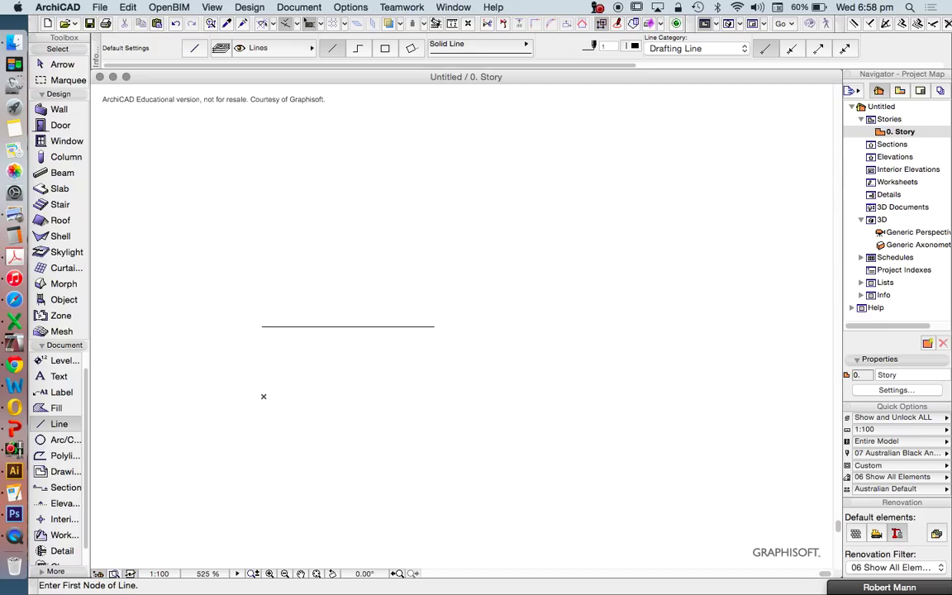
# Step: Draw a vertical line upward from the horizontal line's right end
pyautogui.click(434, 326)
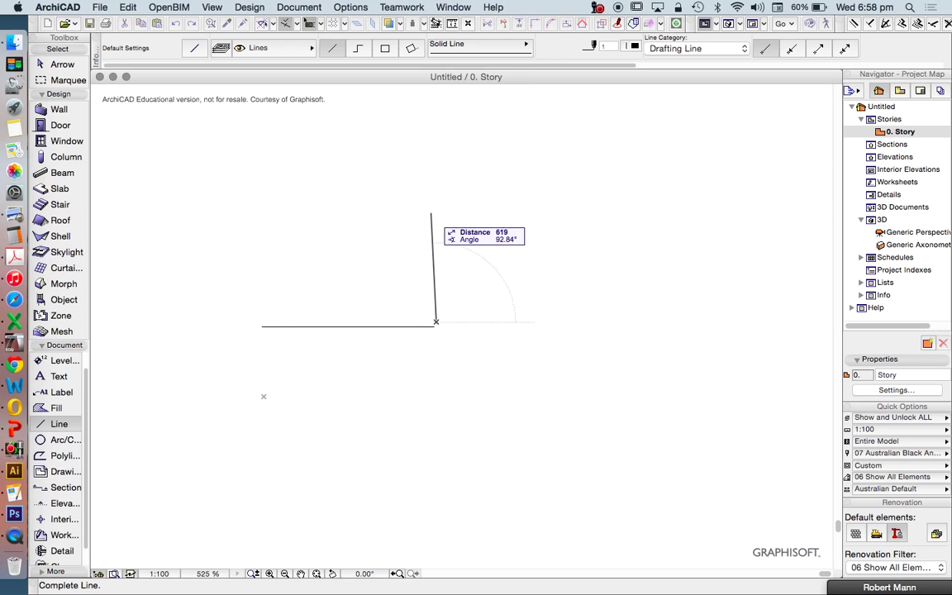
pyautogui.click(435, 171)
pyautogui.scroll(10, 436, 326)
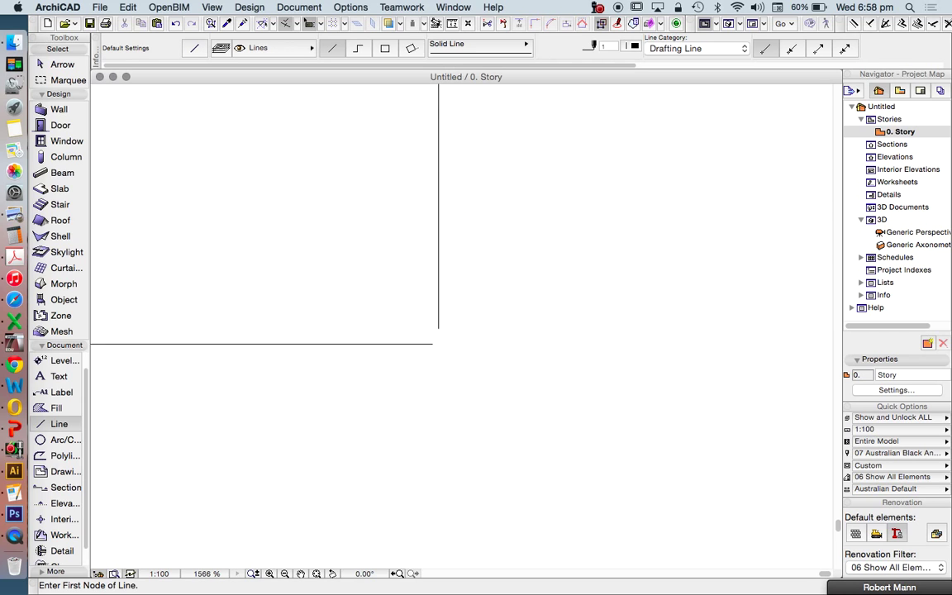
# Step: Select and delete the misplaced vertical line
pyautogui.scroll(-7, 439, 311)
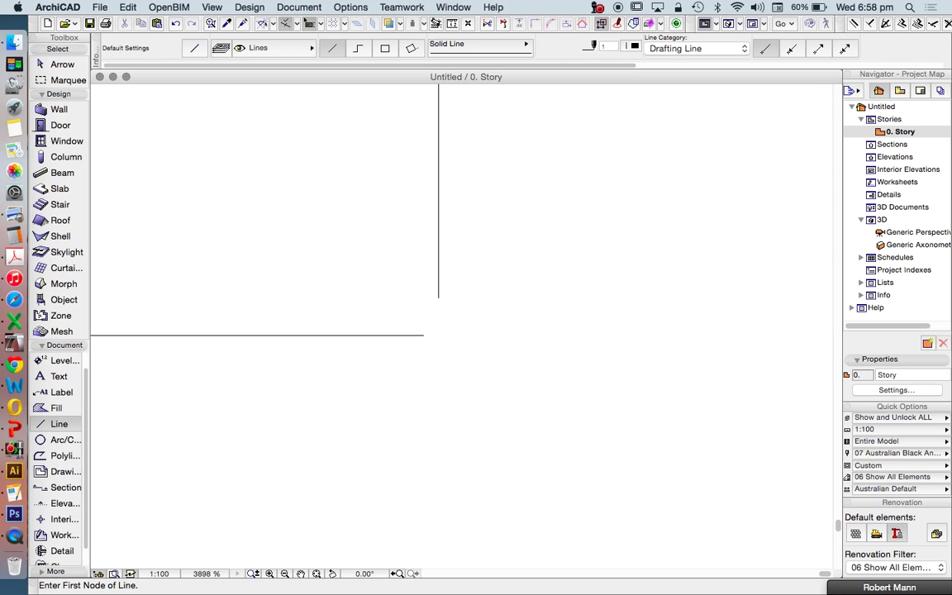
pyautogui.press('Escape')
pyautogui.click(438, 216)
pyautogui.press('Delete')
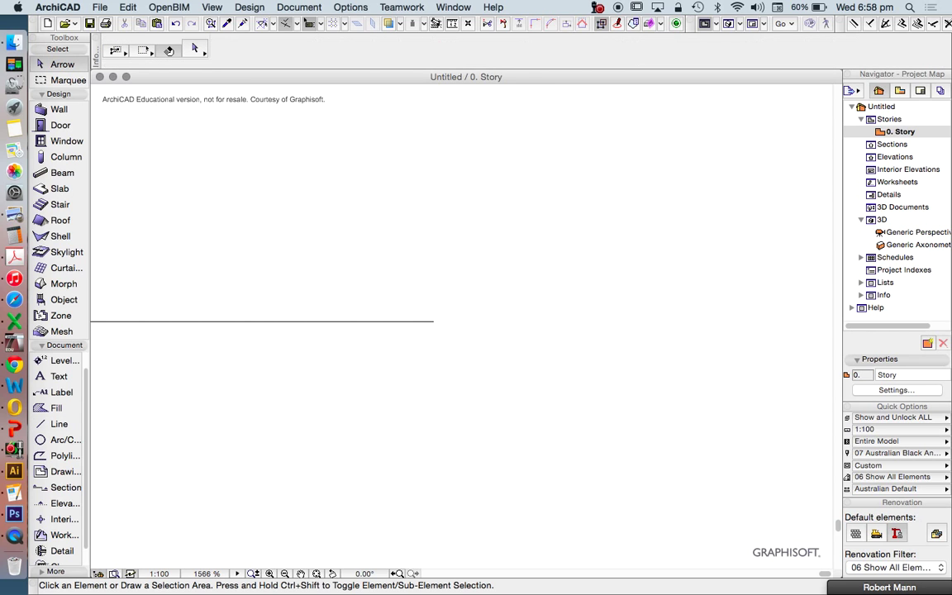
pyautogui.scroll(-4, 305, 357)
# Step: Redraw a vertical line upward from the horizontal line's end
pyautogui.press('l')
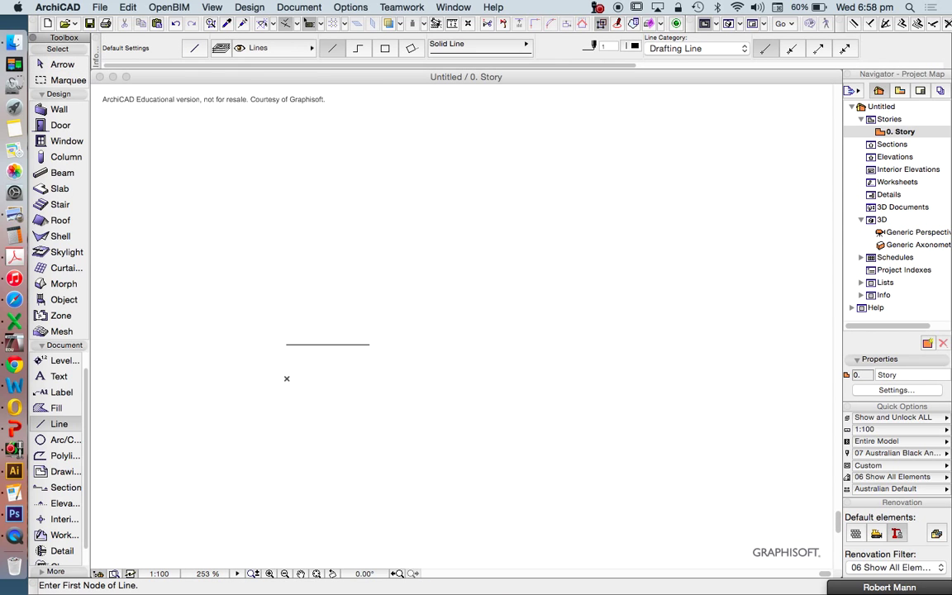
pyautogui.scroll(7, 338, 354)
pyautogui.scroll(9, 388, 350)
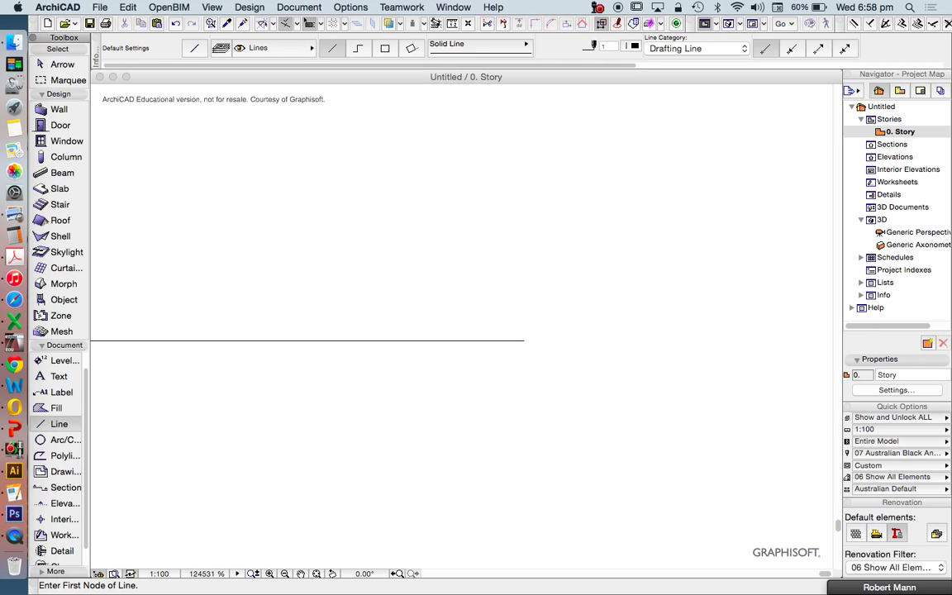
pyautogui.click(523, 340)
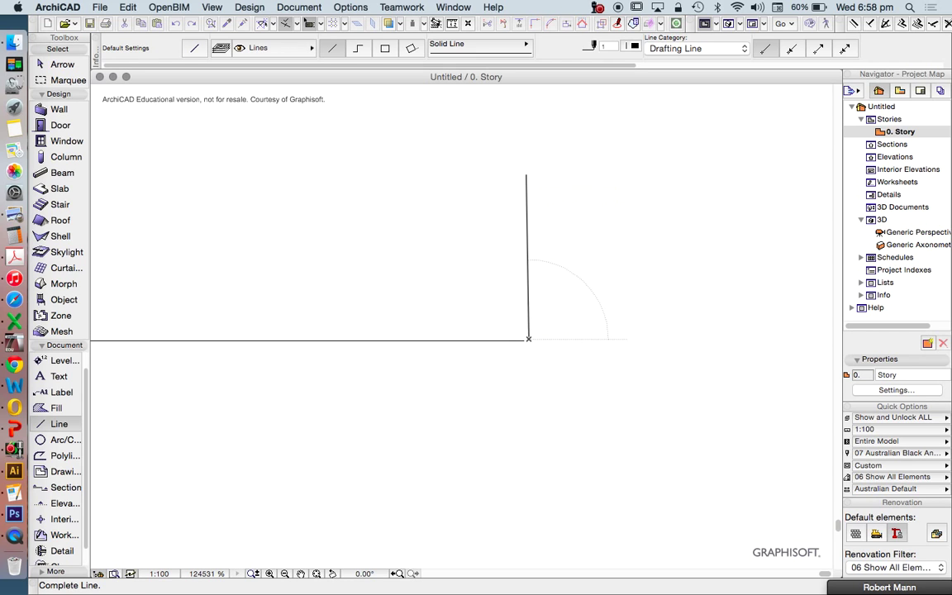
pyautogui.click(529, 170)
pyautogui.scroll(5, 529, 169)
pyautogui.scroll(-10, 522, 356)
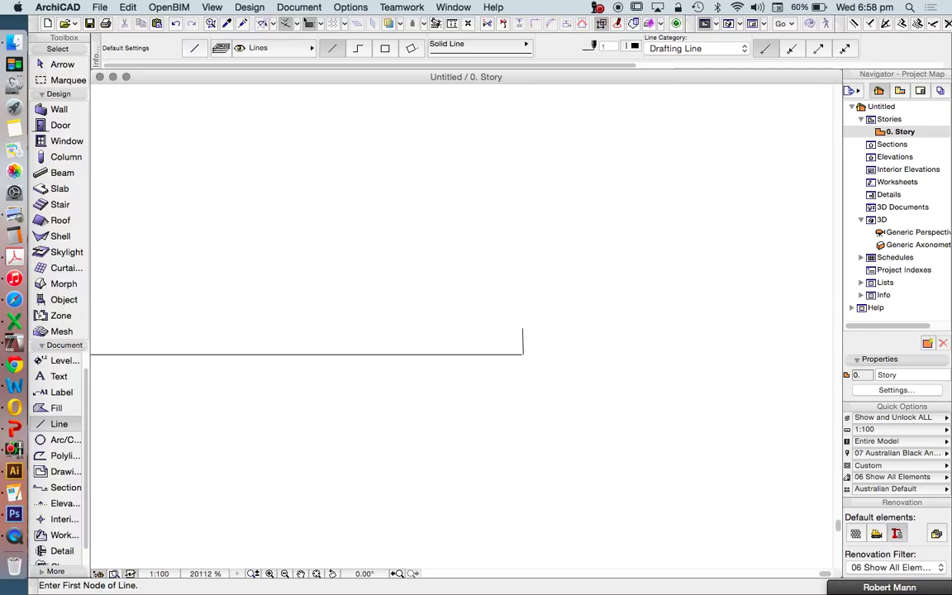
# Step: Select and remove the tiny stray vertical line
pyautogui.press('Escape')
pyautogui.click(471, 296)
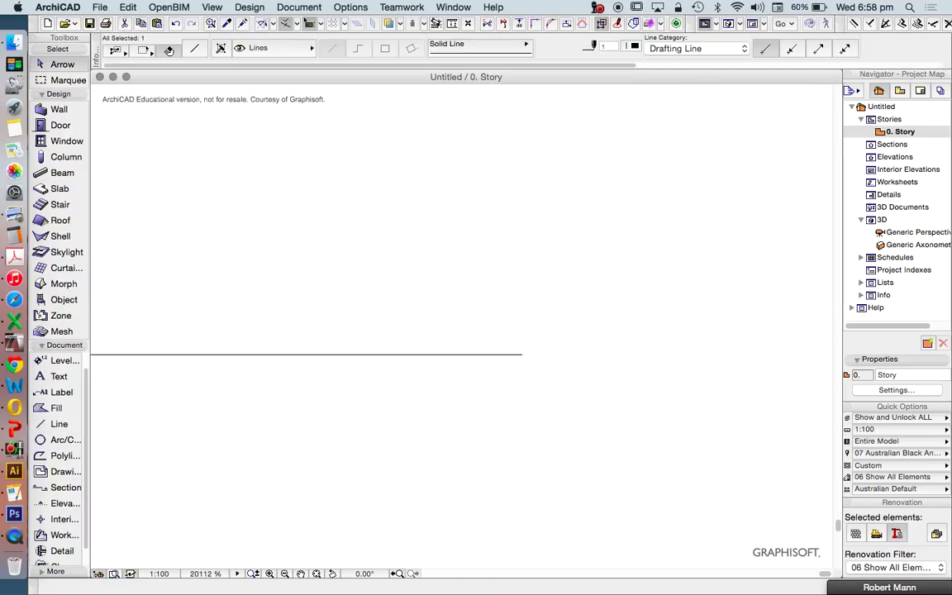
pyautogui.press('Escape')
pyautogui.scroll(-10, 507, 370)
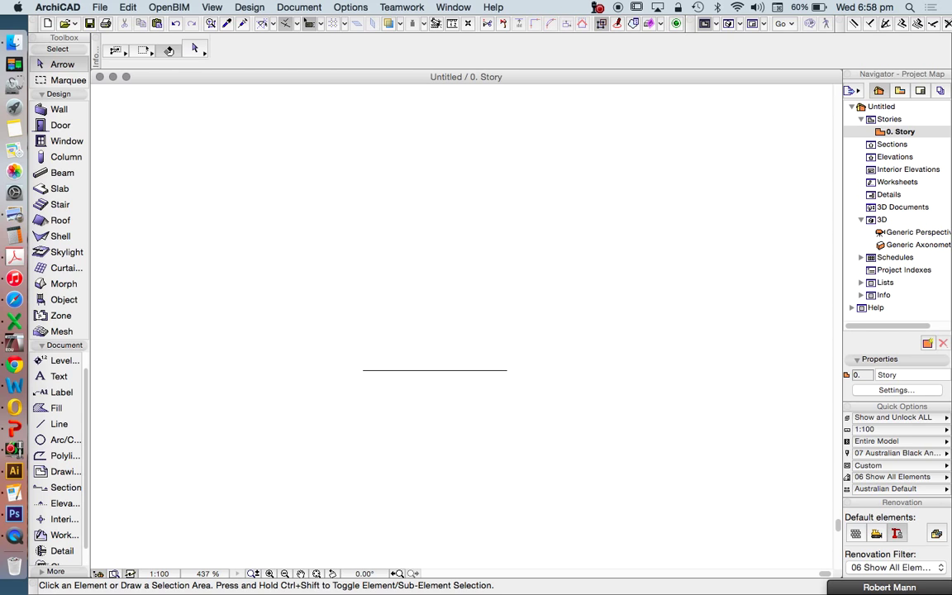
pyautogui.press('l')
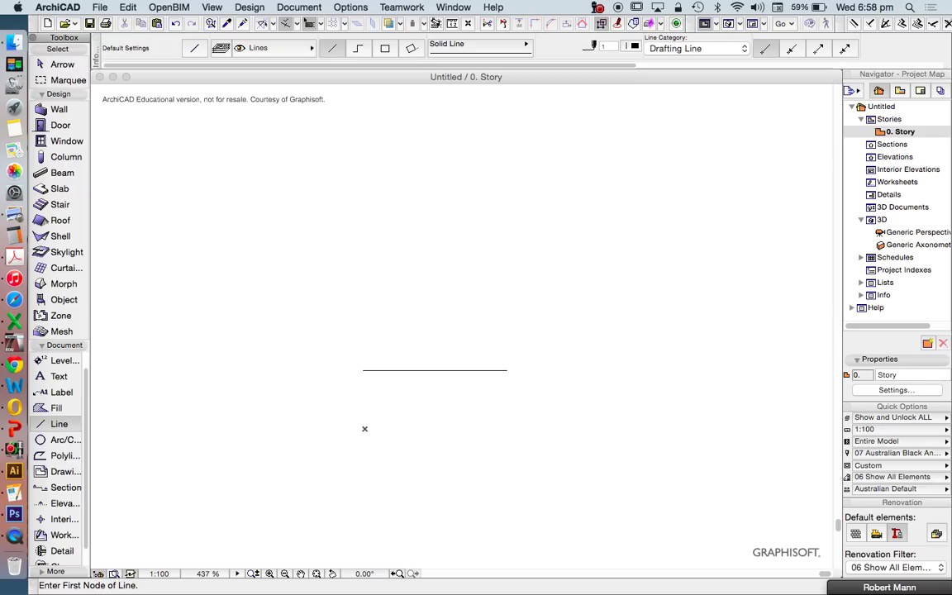
# Step: Draw a 1000-long vertical line at 90° from the horizontal line's right end
pyautogui.click(507, 370)
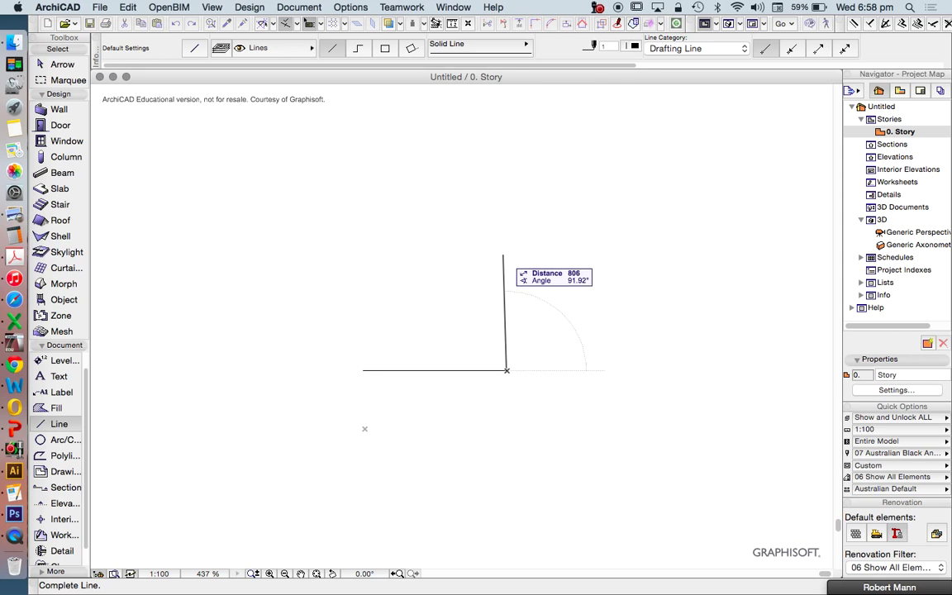
pyautogui.scroll(5, 508, 376)
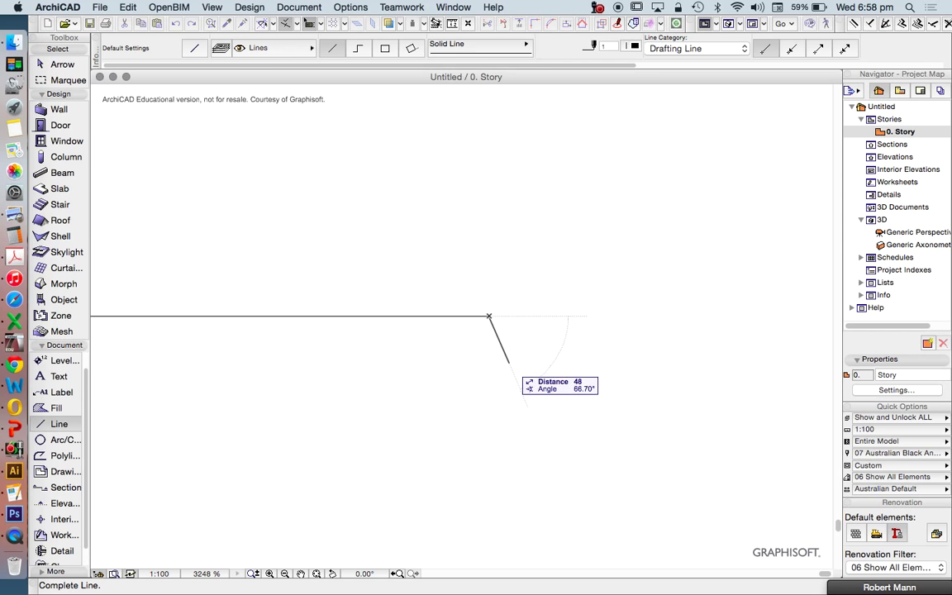
pyautogui.scroll(-3, 517, 376)
pyautogui.scroll(-6, 513, 391)
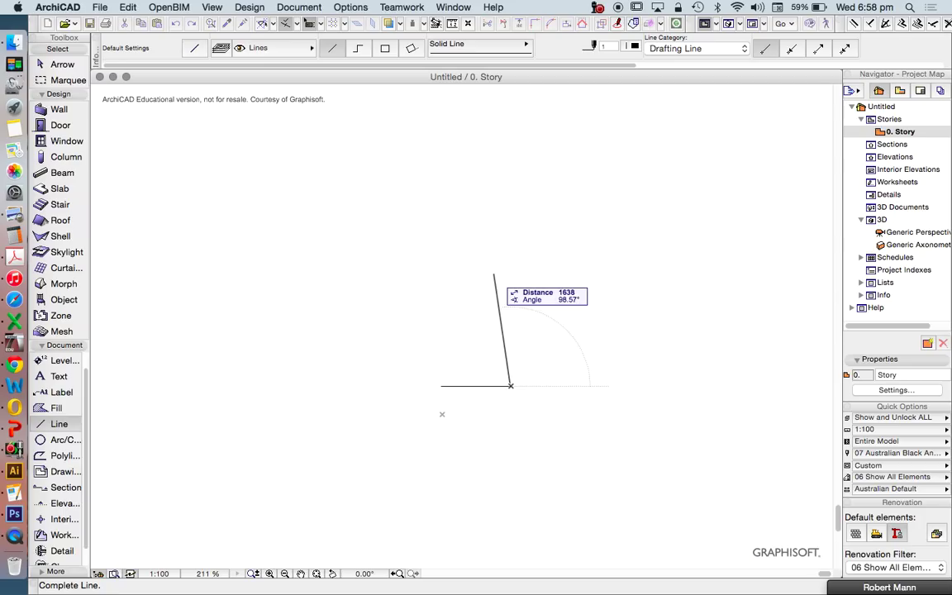
pyautogui.press('Tab')
pyautogui.write('1000')
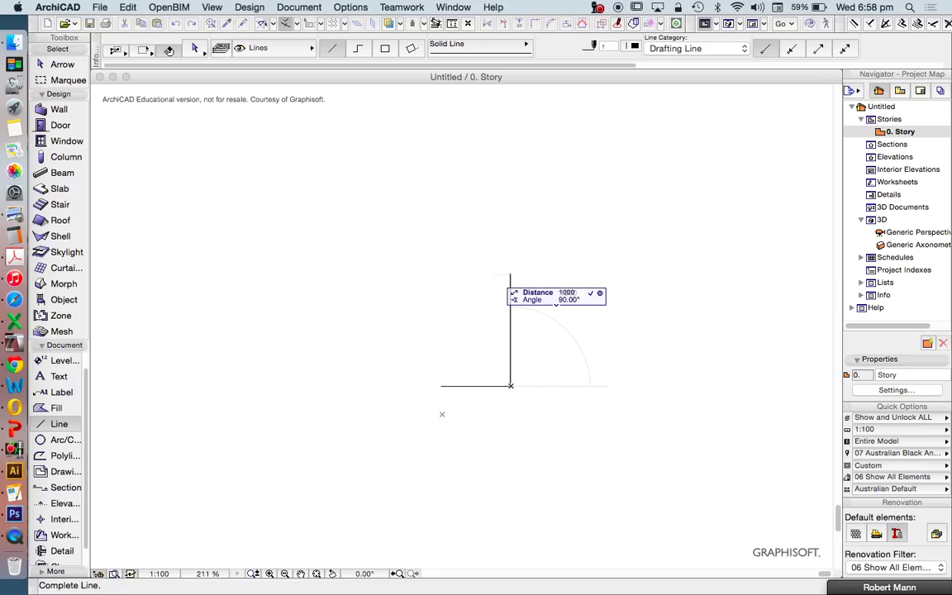
pyautogui.press('Return')
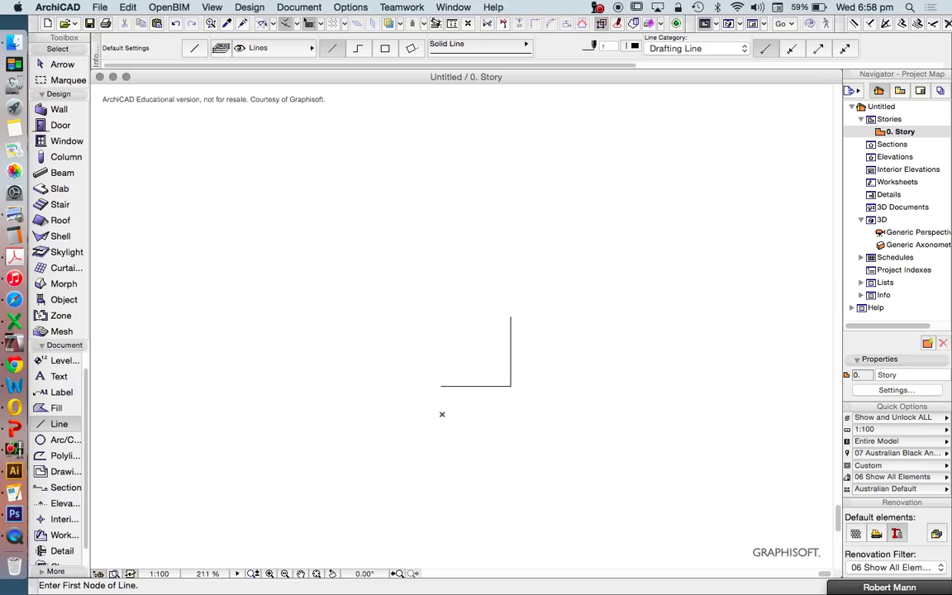
pyautogui.scroll(3, 441, 414)
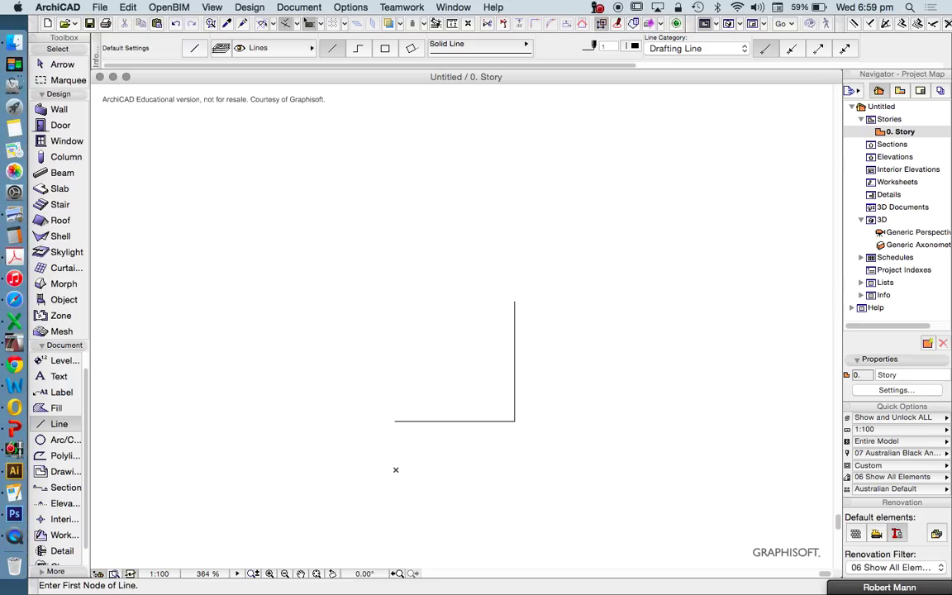
# Step: Draw a 1000-long top line running left at 180° from the vertical line's top
pyautogui.click(514, 301)
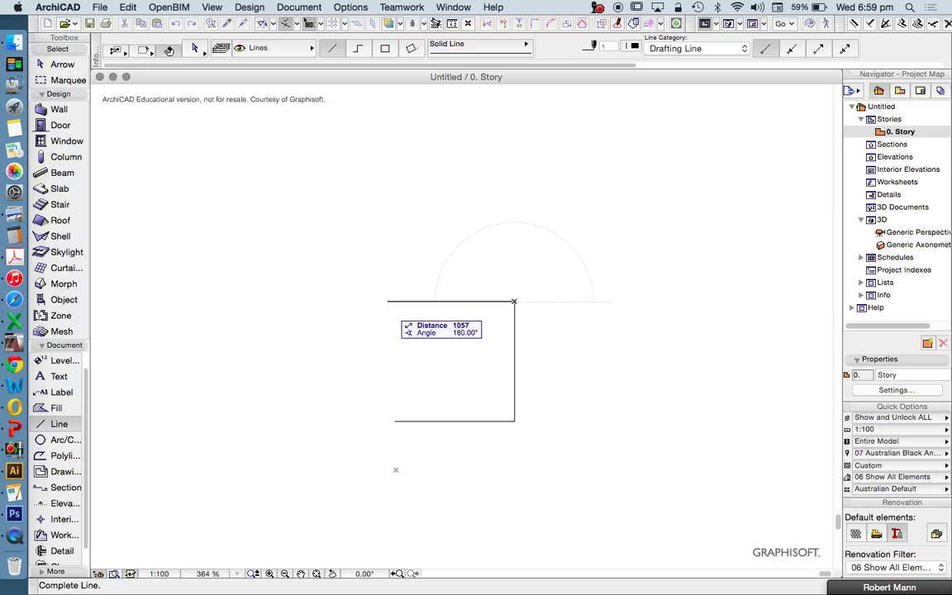
pyautogui.write('1000')
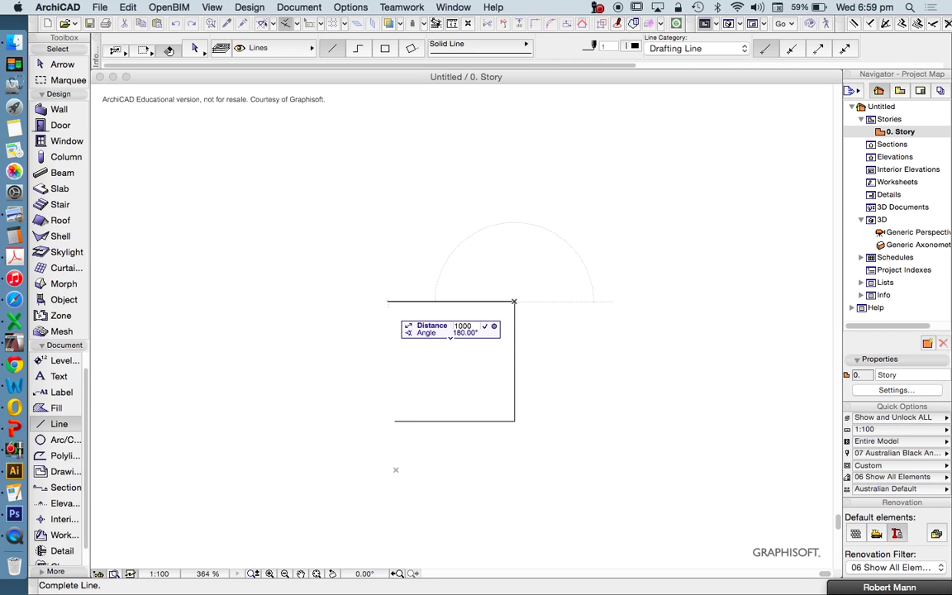
pyautogui.press('Return')
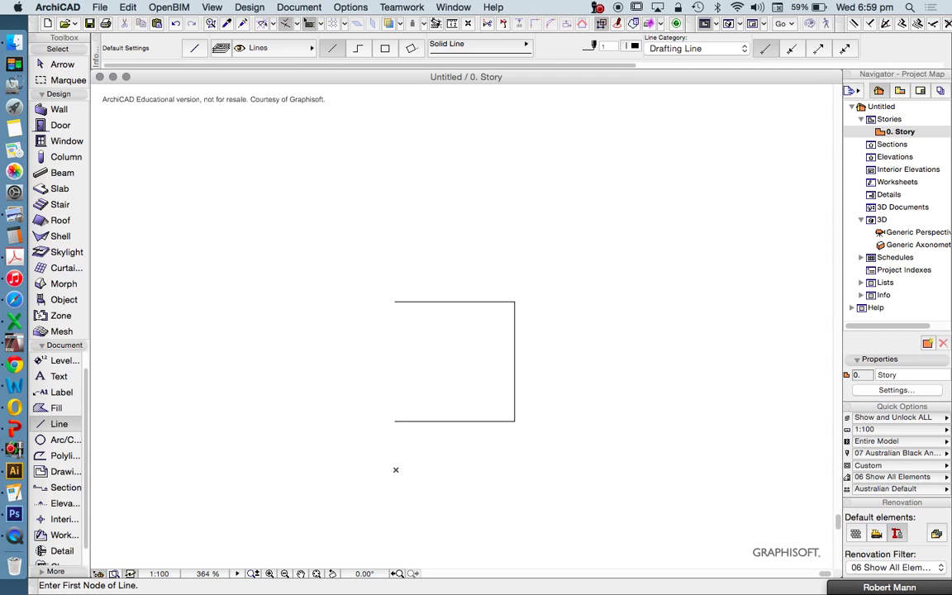
pyautogui.scroll(1, 395, 469)
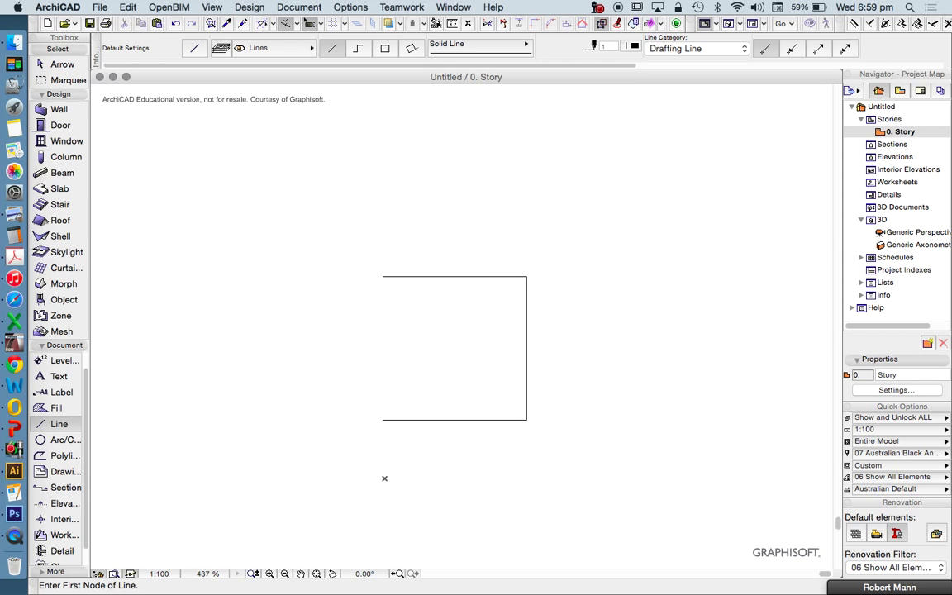
# Step: Delete the top line and restart it from the vertical line's top end
pyautogui.press('Escape')
pyautogui.moveTo(371, 268); pyautogui.dragTo(405, 304)
pyautogui.click(406, 304)
pyautogui.press('Delete')
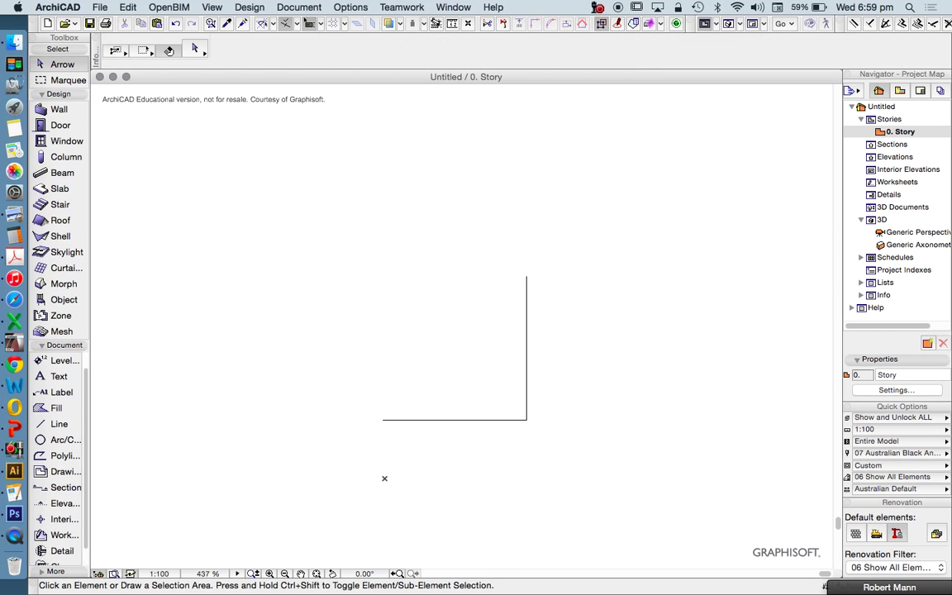
pyautogui.click(58, 423)
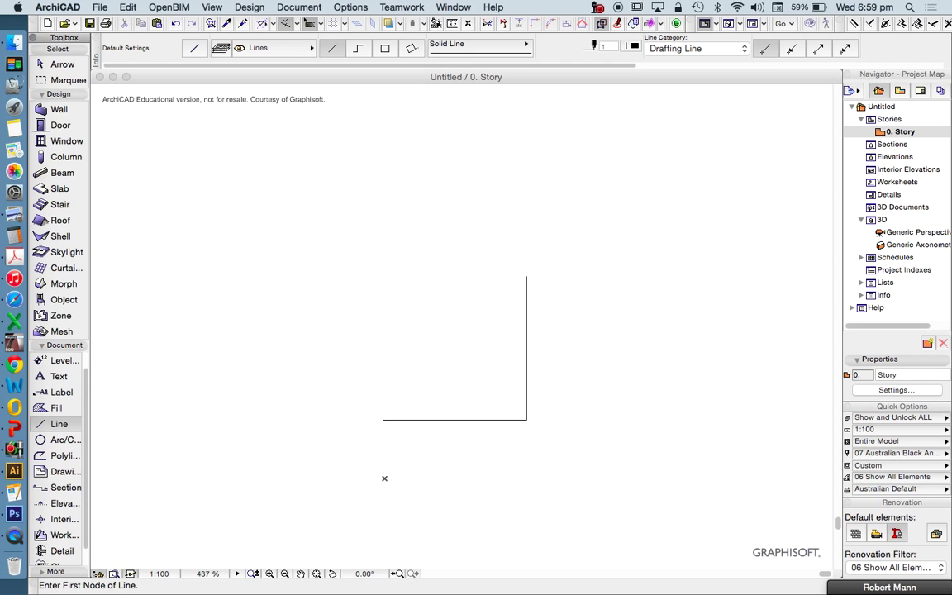
pyautogui.click(526, 277)
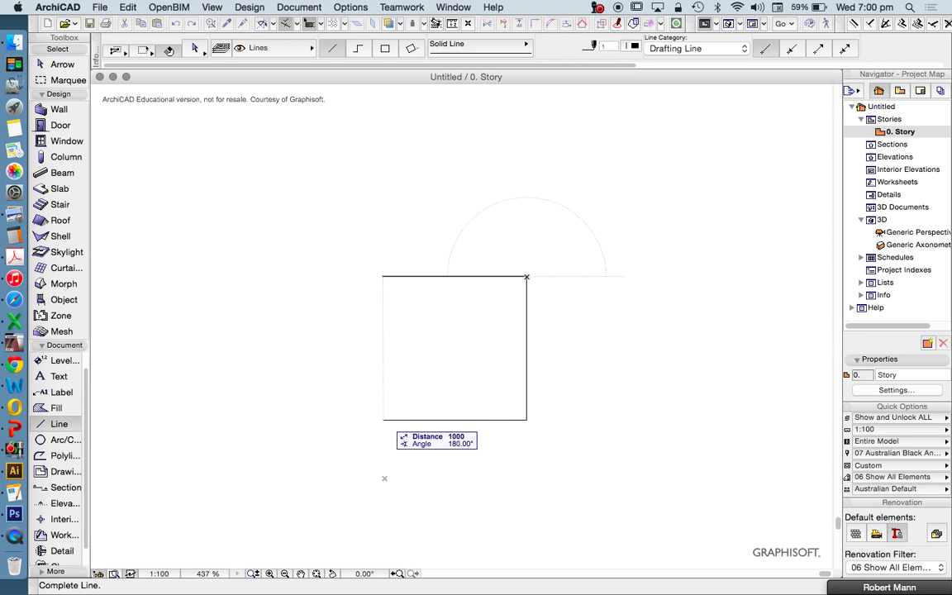
# Step: Finish the 1000-long top line and draw the left side down to the bottom-left corner
pyautogui.click(382, 276)
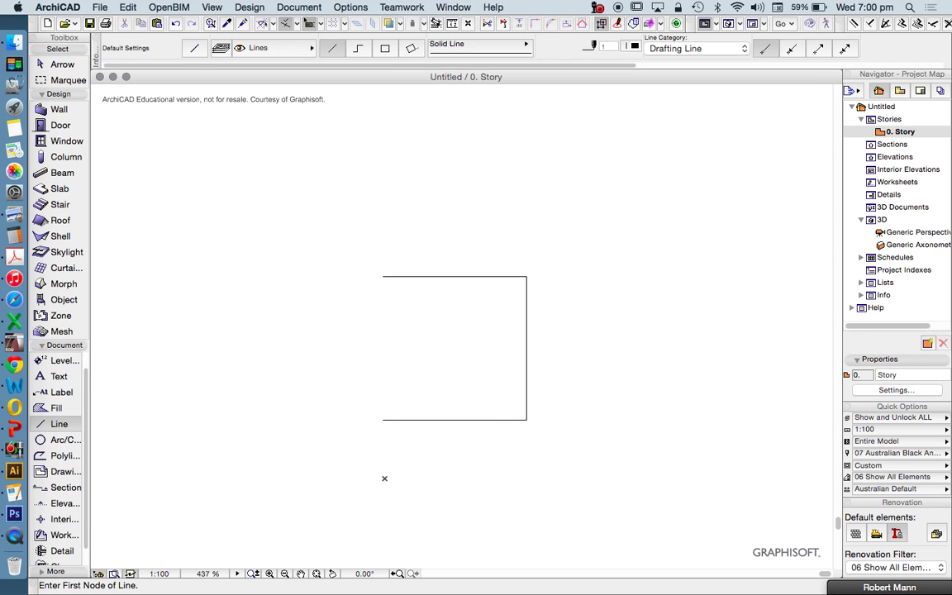
pyautogui.click(382, 277)
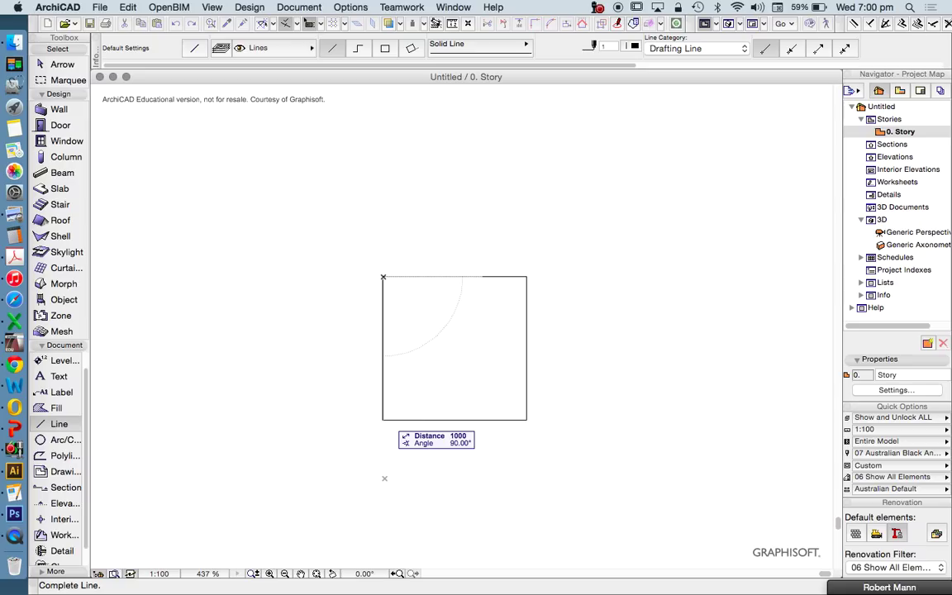
pyautogui.click(382, 419)
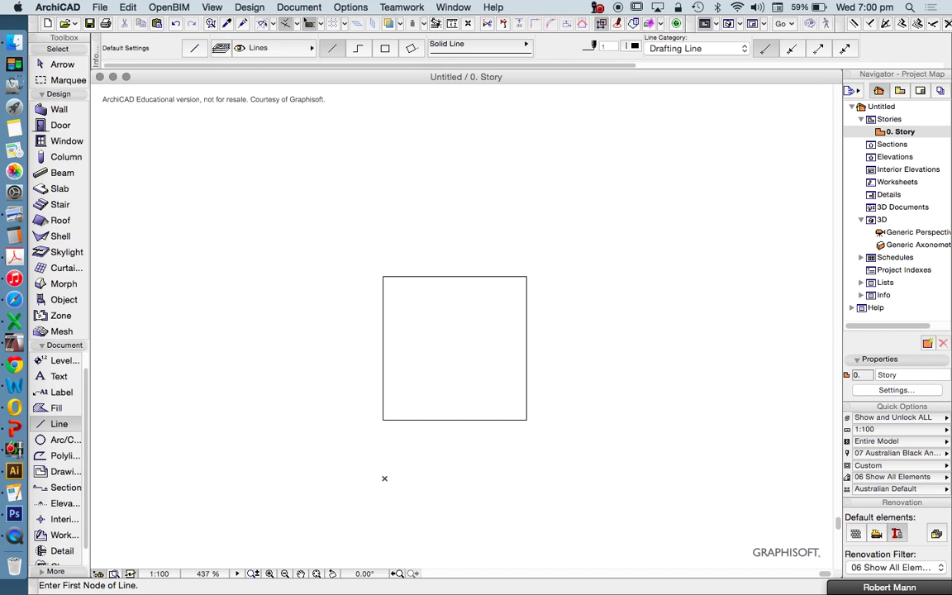
pyautogui.click(62, 63)
pyautogui.click(319, 230)
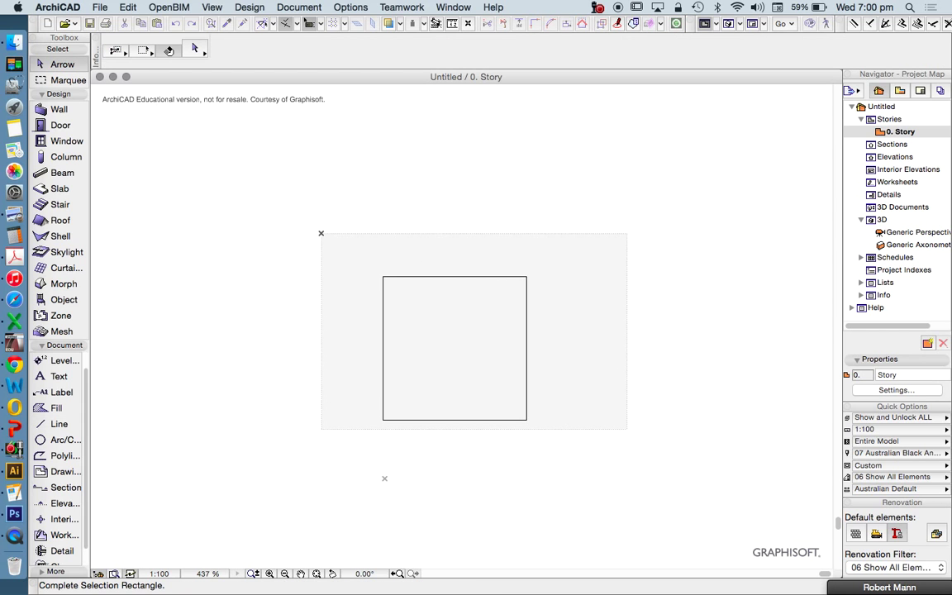
pyautogui.click(548, 428)
pyautogui.press('Escape')
pyautogui.click(454, 277)
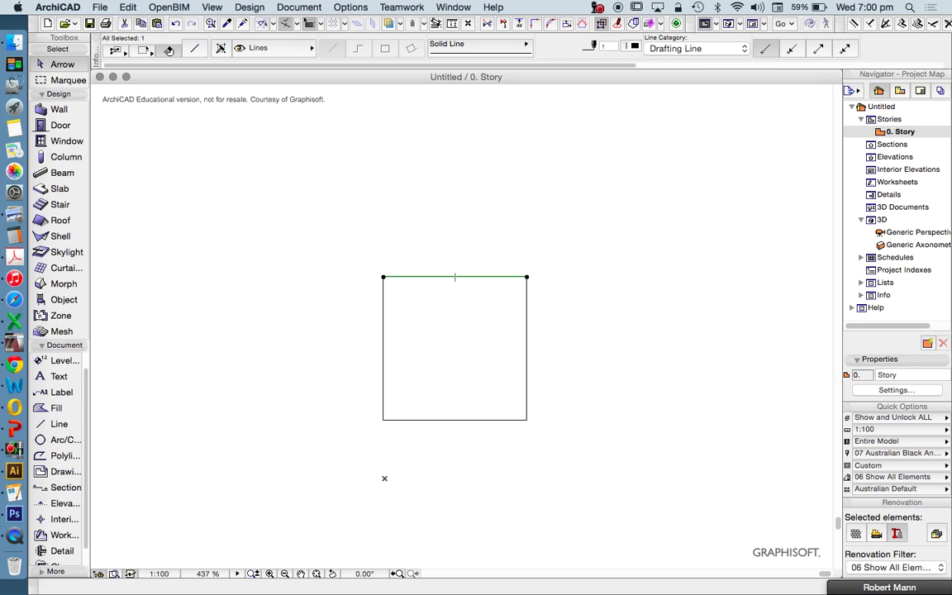
pyautogui.click(526, 347)
pyautogui.click(455, 418)
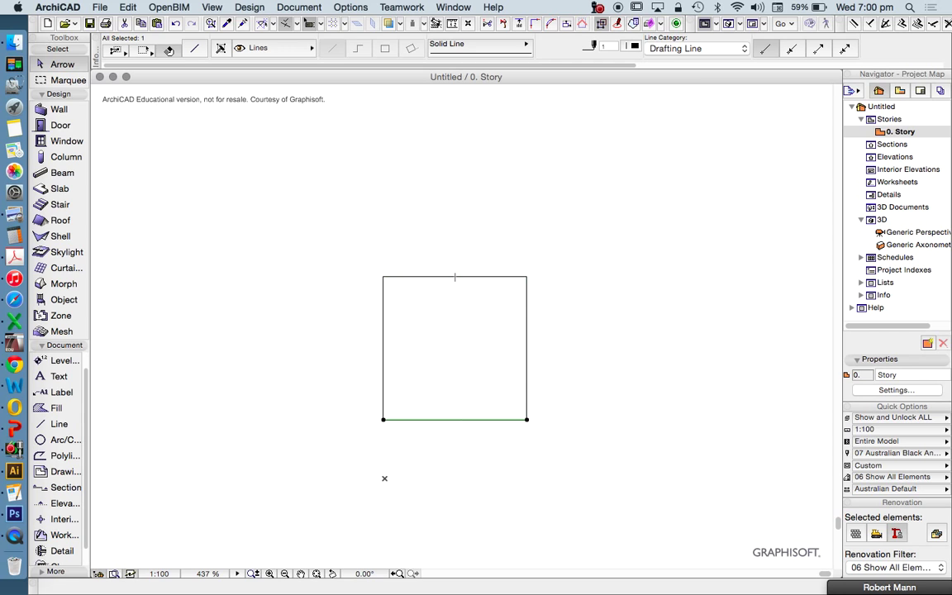
pyautogui.click(382, 347)
pyautogui.press('Escape')
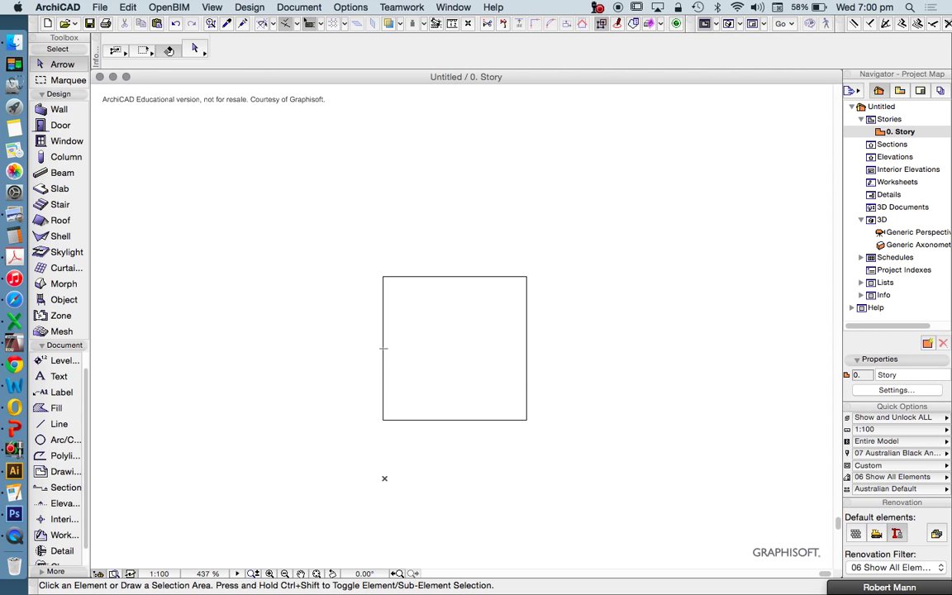
pyautogui.scroll(-2, 382, 348)
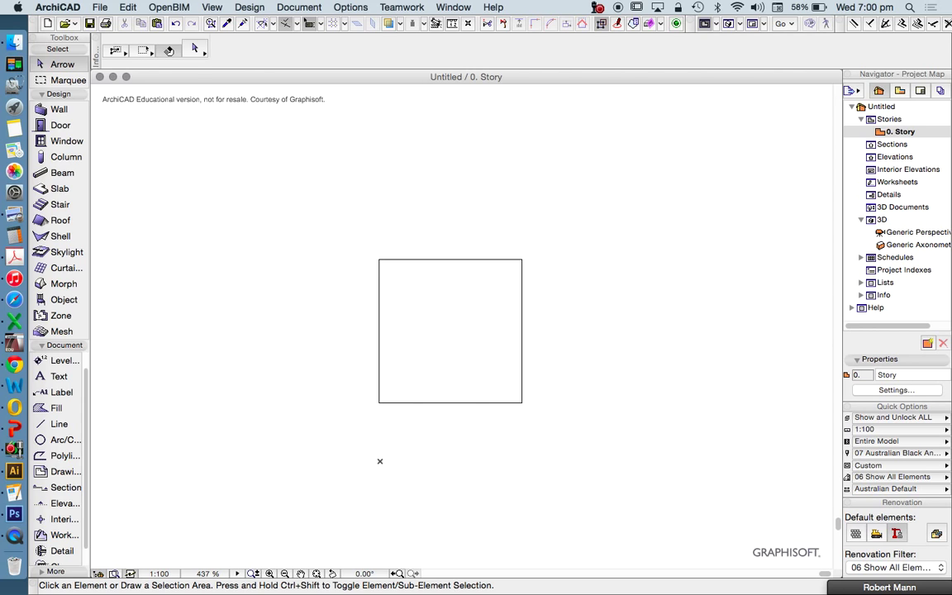